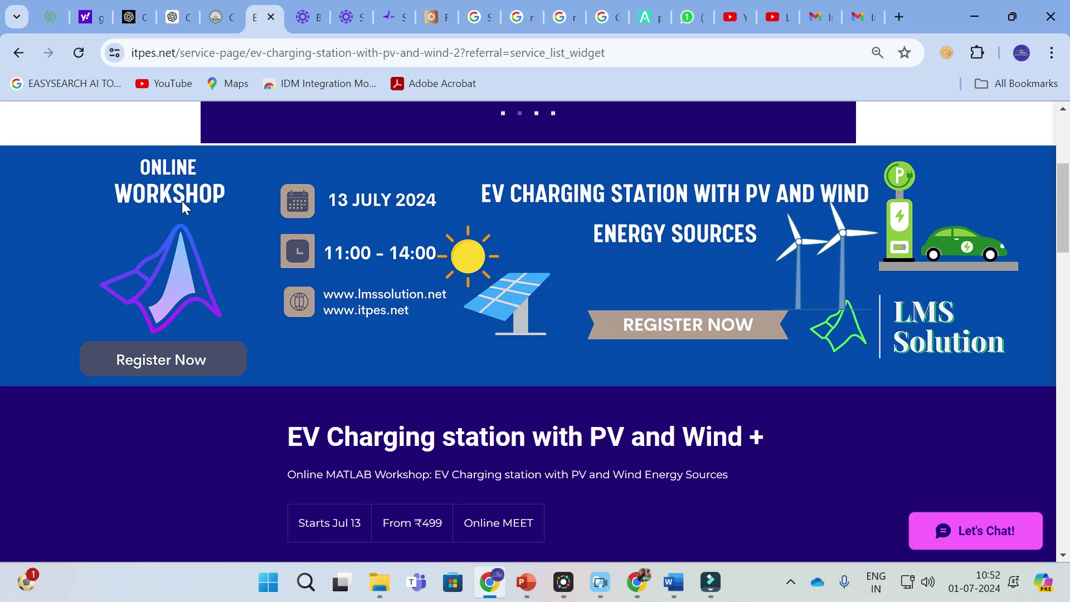
# Switch to the Siuuu.AI site and start creating a new academic writing paper
pyautogui.click(780, 16)
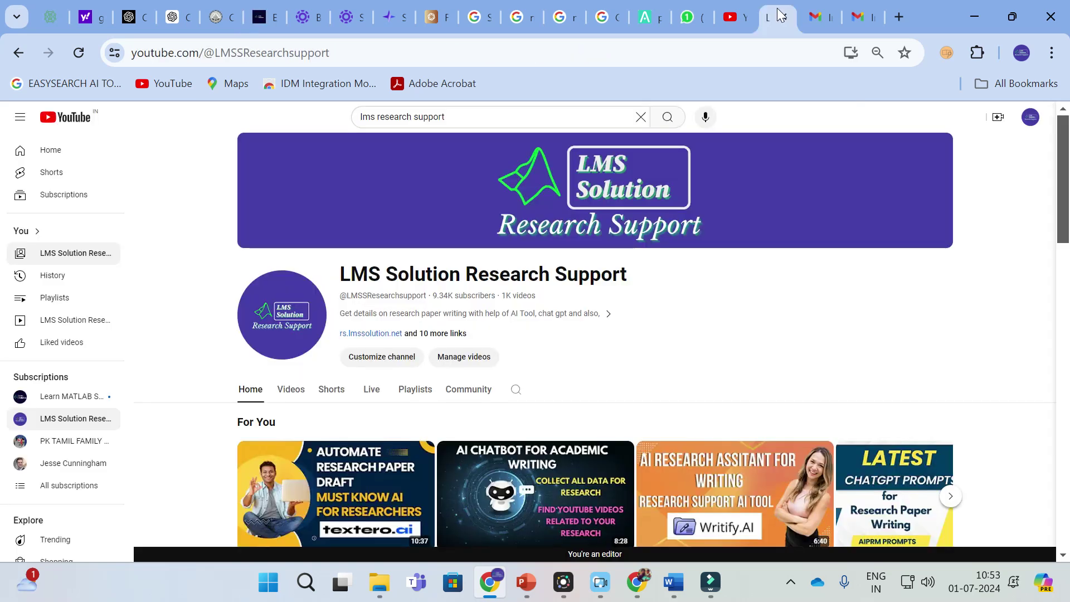
pyautogui.click(401, 10)
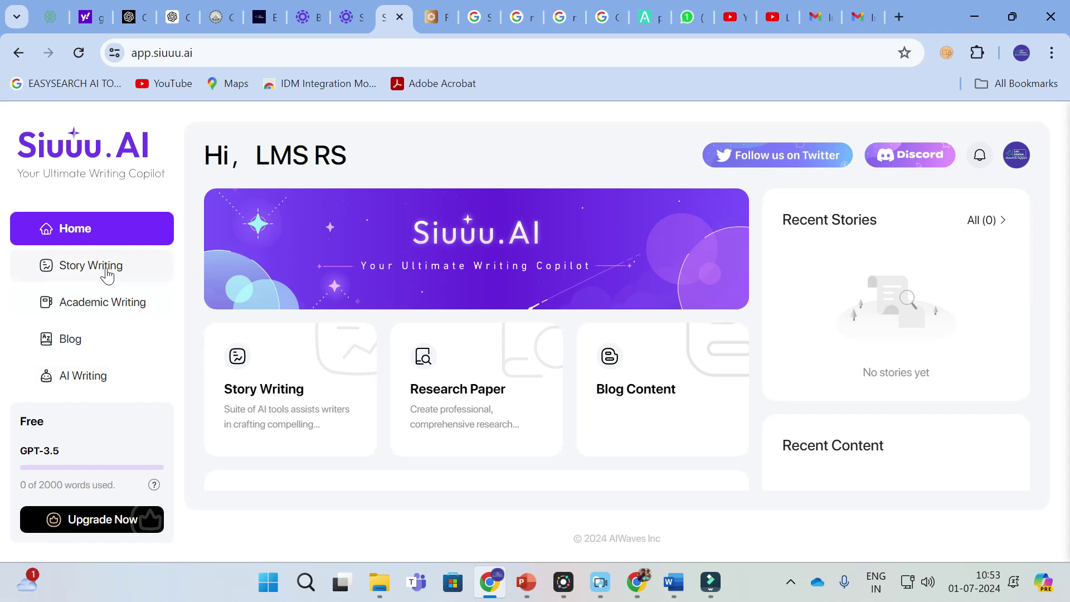
pyautogui.click(77, 302)
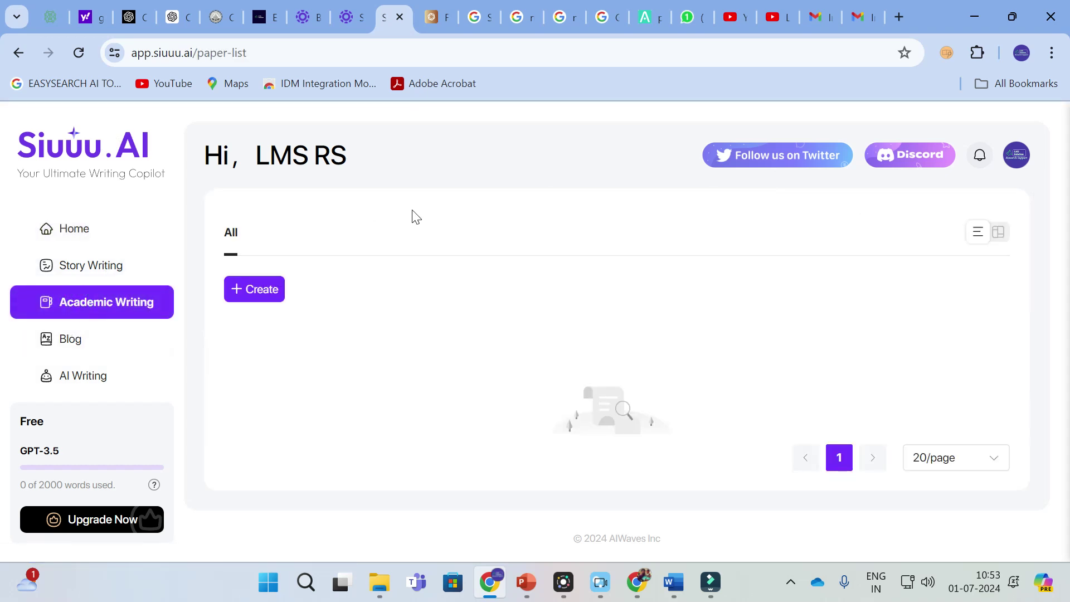
pyautogui.click(258, 289)
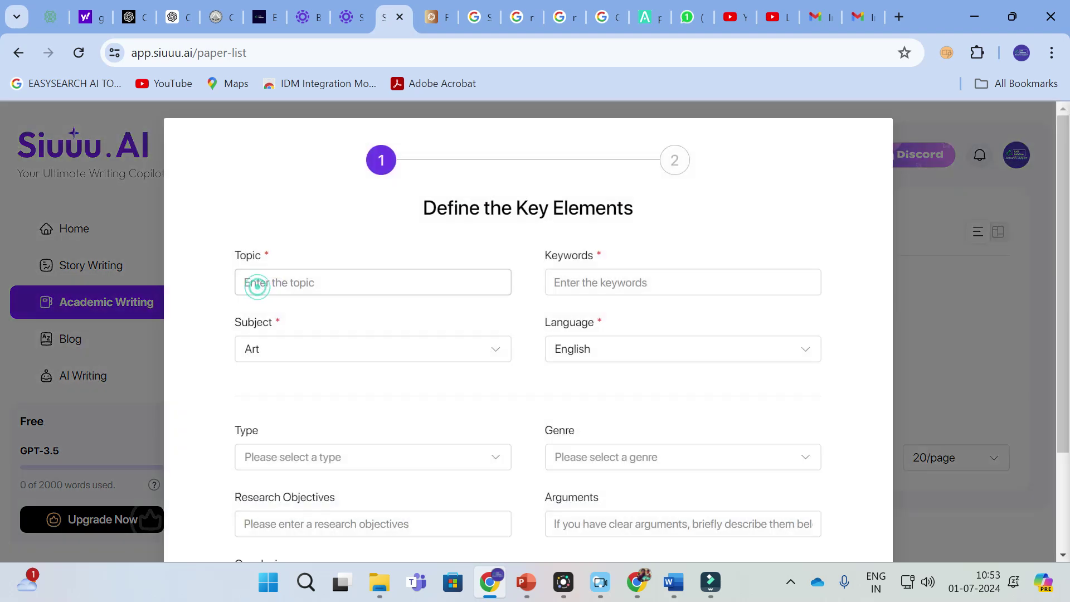
pyautogui.scroll(-3, 322, 251)
pyautogui.scroll(2, 323, 253)
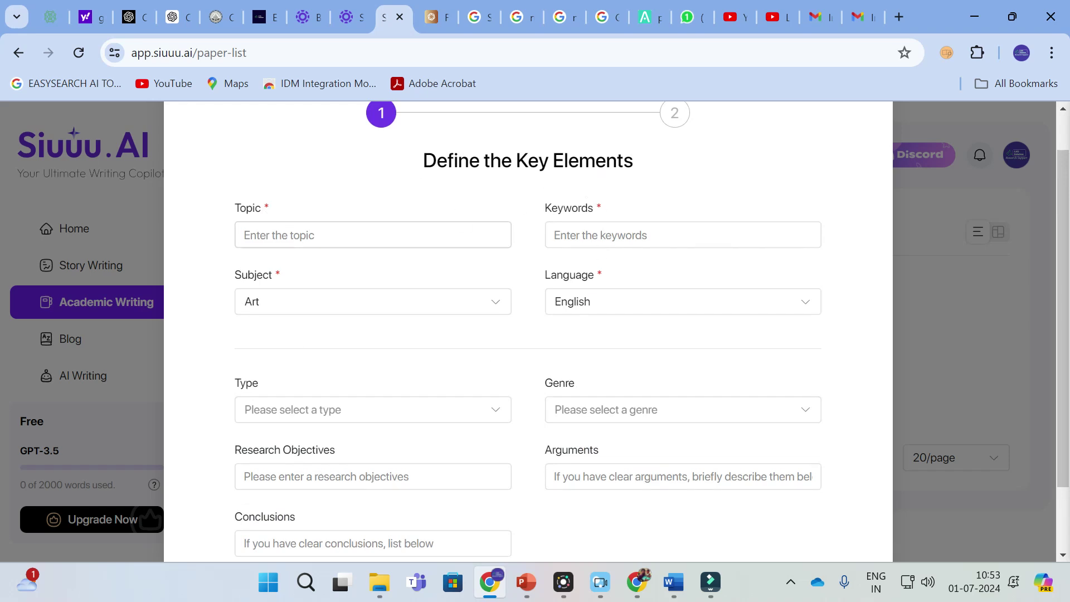
# Enter "machine learning algorithms" as the topic and "types of learning methods, ml in mppt" as the keywords
pyautogui.click(301, 234)
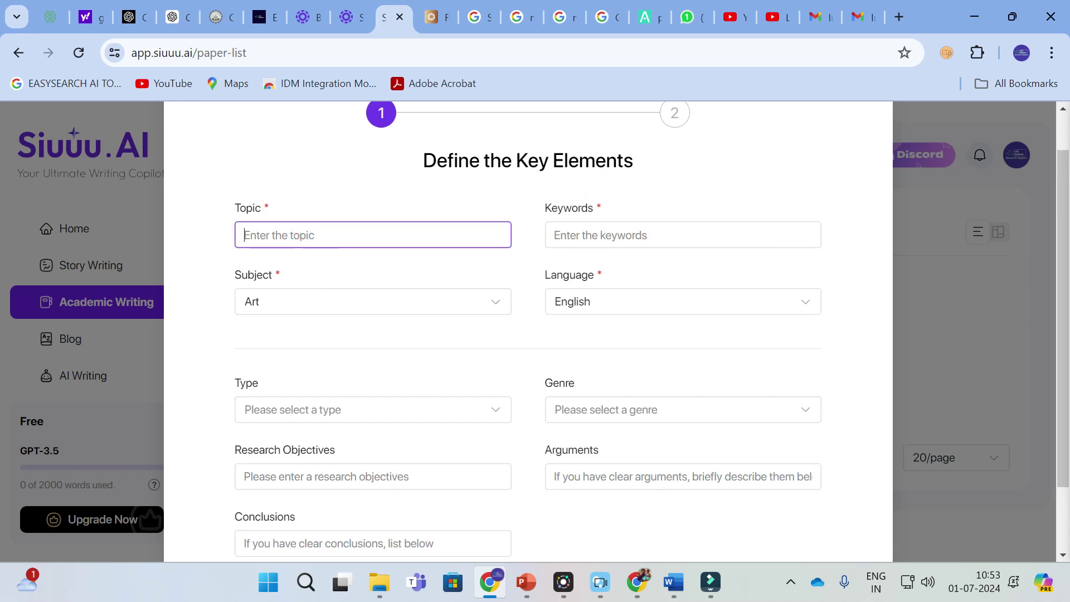
pyautogui.write('machine learning algorithms')
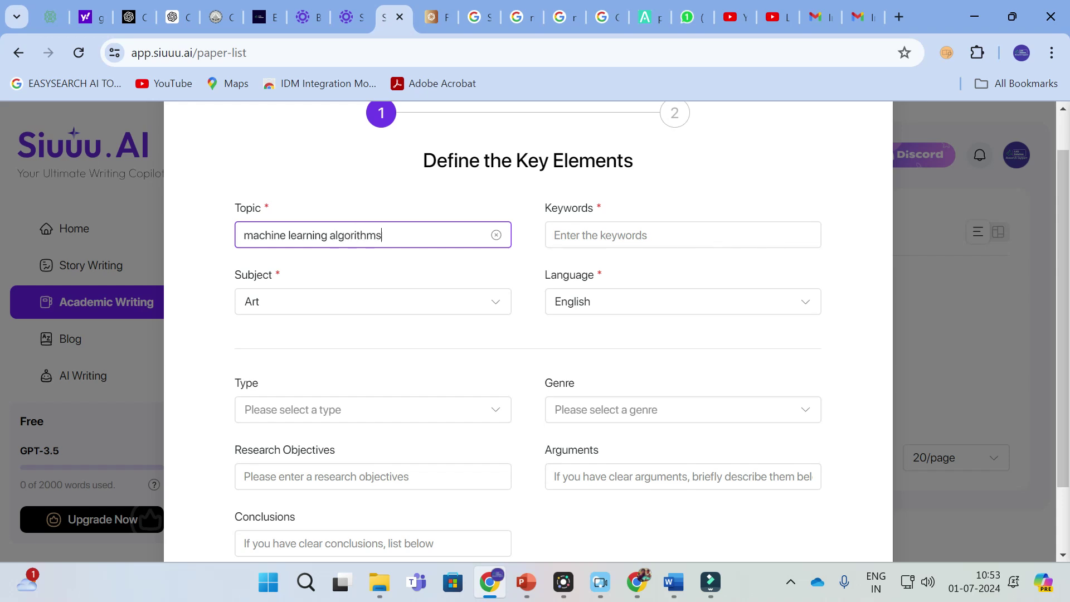
pyautogui.click(693, 235)
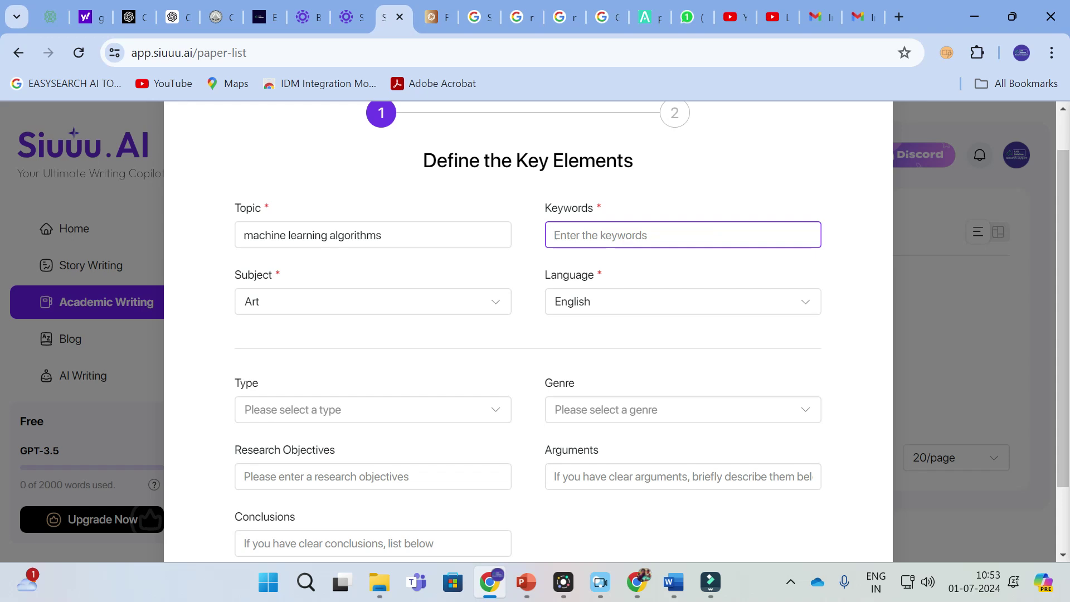
pyautogui.write('types o')
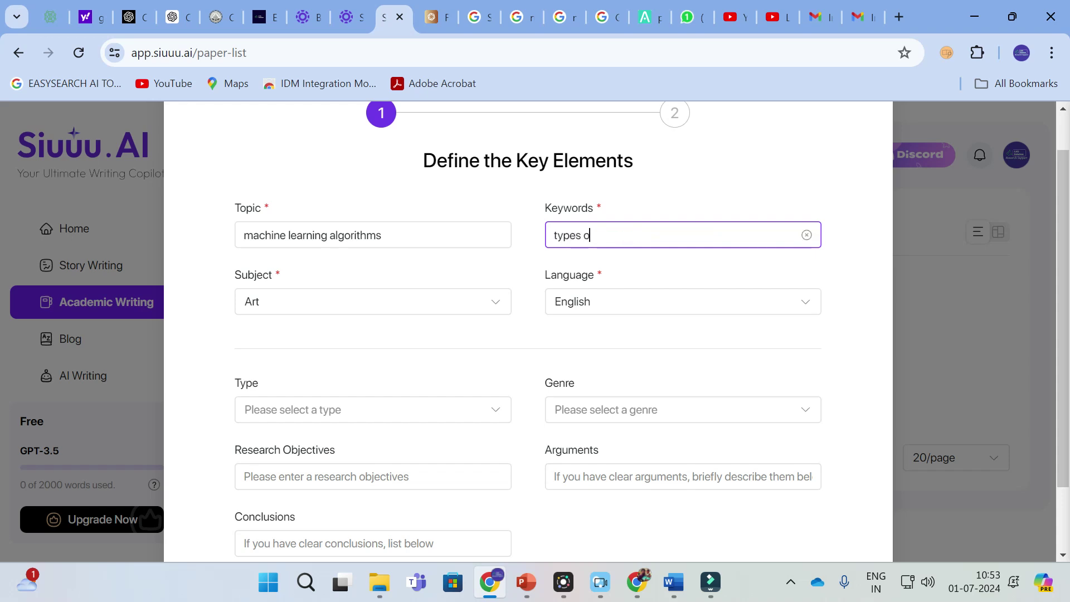
pyautogui.write('f le')
pyautogui.press('BackSpace')
pyautogui.press('BackSpace')
pyautogui.write('learning methods, ml')
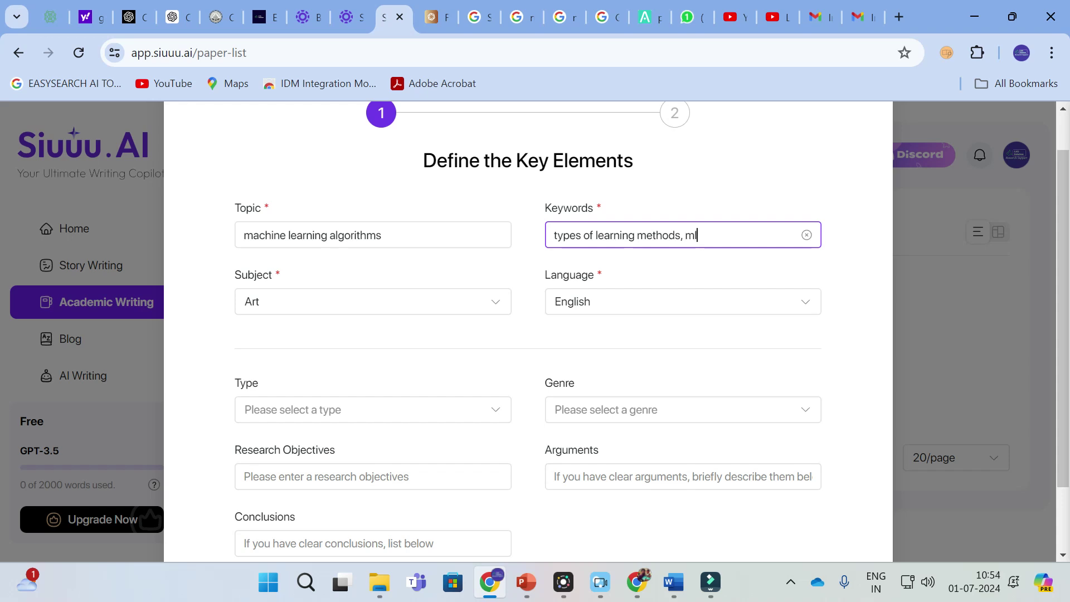
pyautogui.write(' in mop')
pyautogui.write('ppt')
# Extend the topic by appending "to track maximum power in pv system" to the existing text
pyautogui.click(410, 237)
pyautogui.write('to track maximum pow')
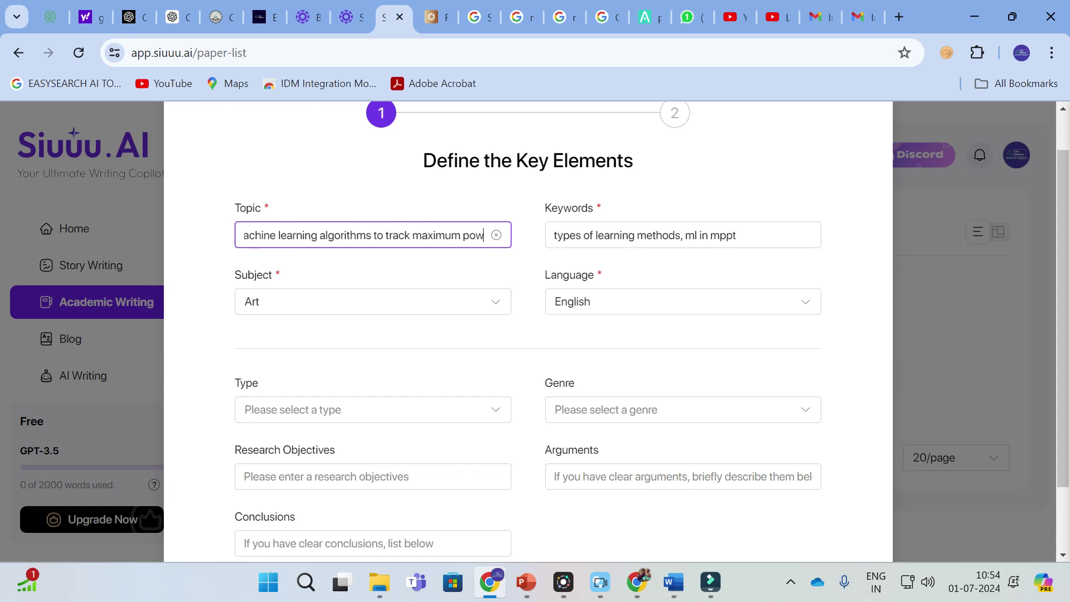
pyautogui.write('er in pv')
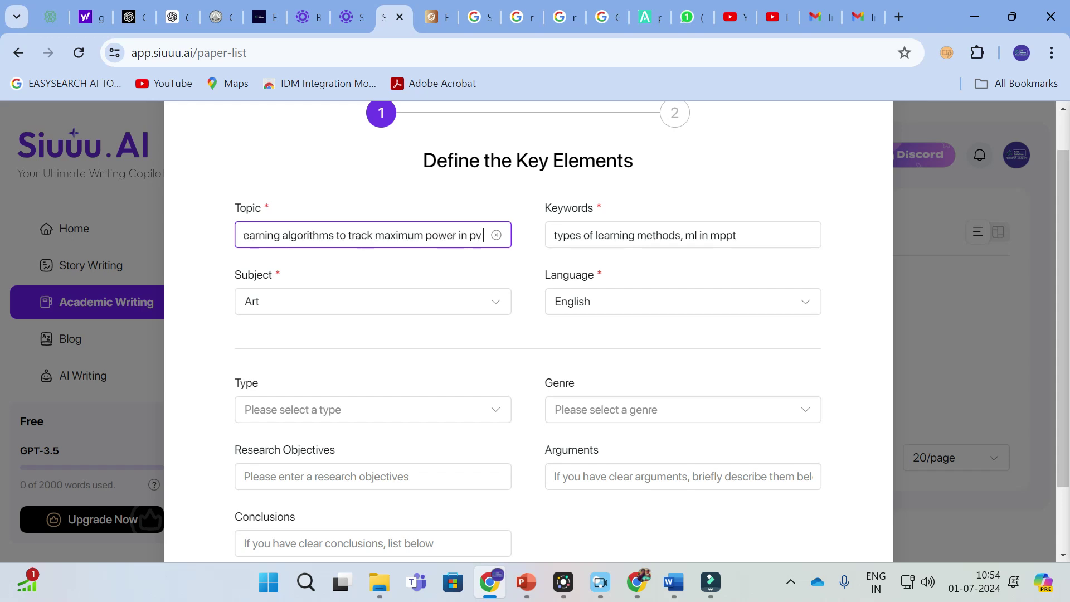
pyautogui.write(' system')
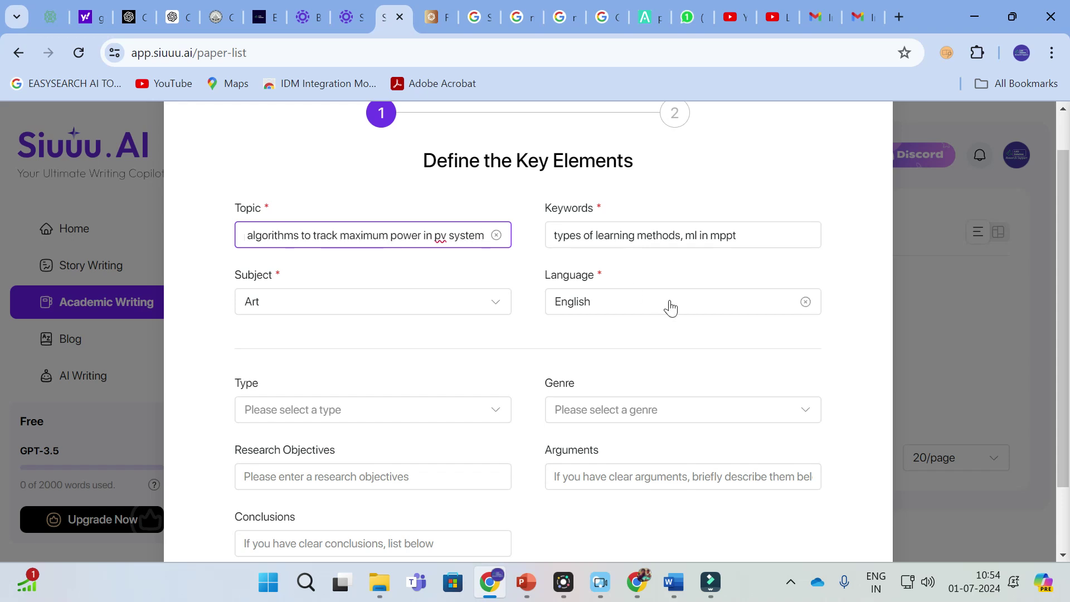
# Set the paper's subject to Science and its language to English
pyautogui.click(358, 304)
pyautogui.click(300, 375)
pyautogui.click(635, 303)
pyautogui.click(597, 346)
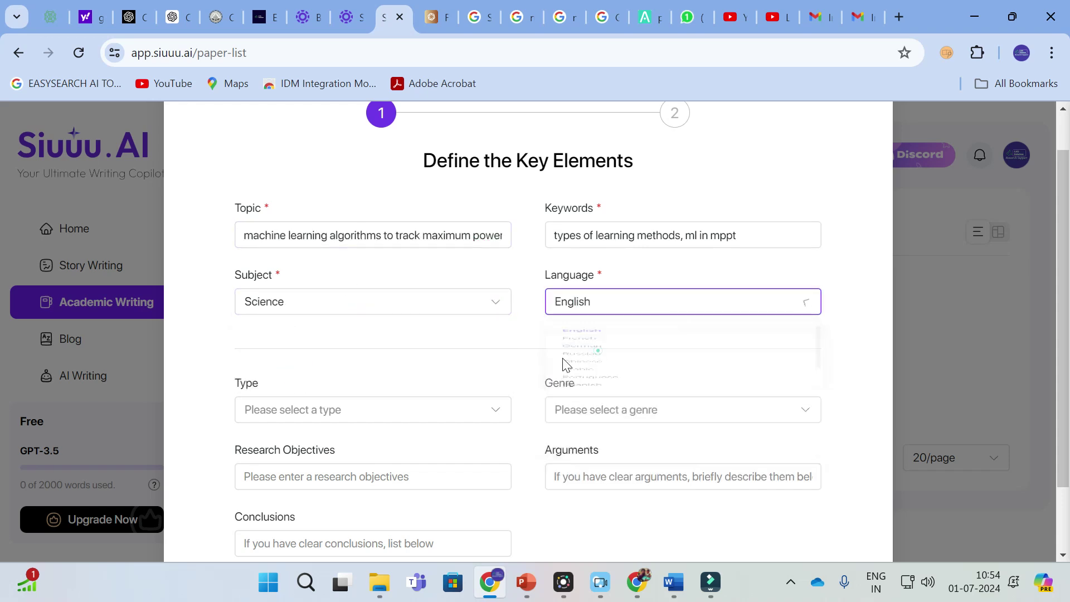
# Set the paper's type to PhD and its genre to Journal
pyautogui.scroll(-2, 268, 354)
pyautogui.click(336, 329)
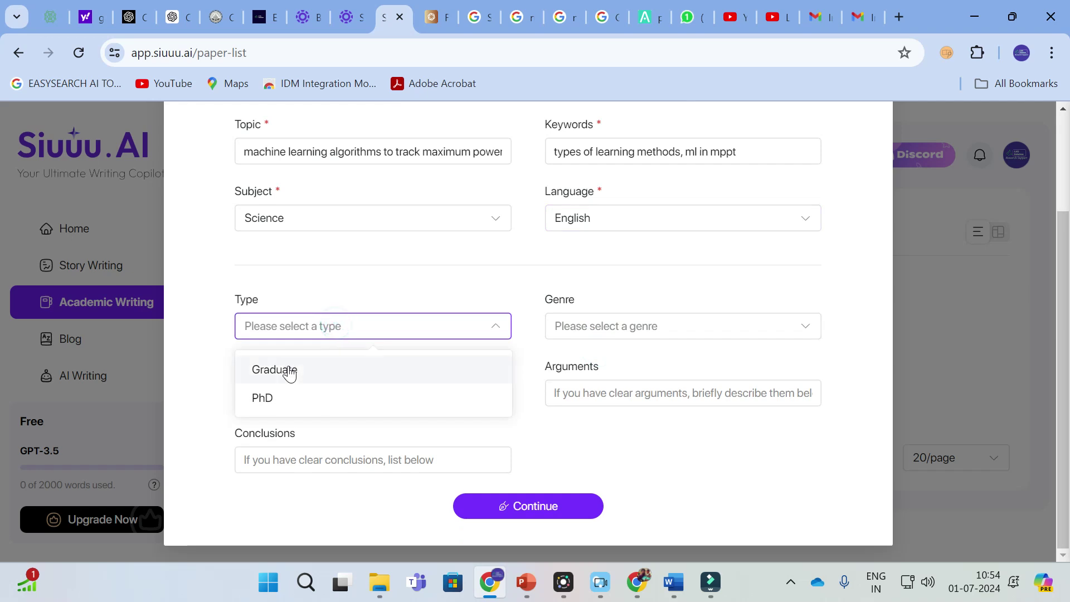
pyautogui.click(263, 399)
pyautogui.click(639, 327)
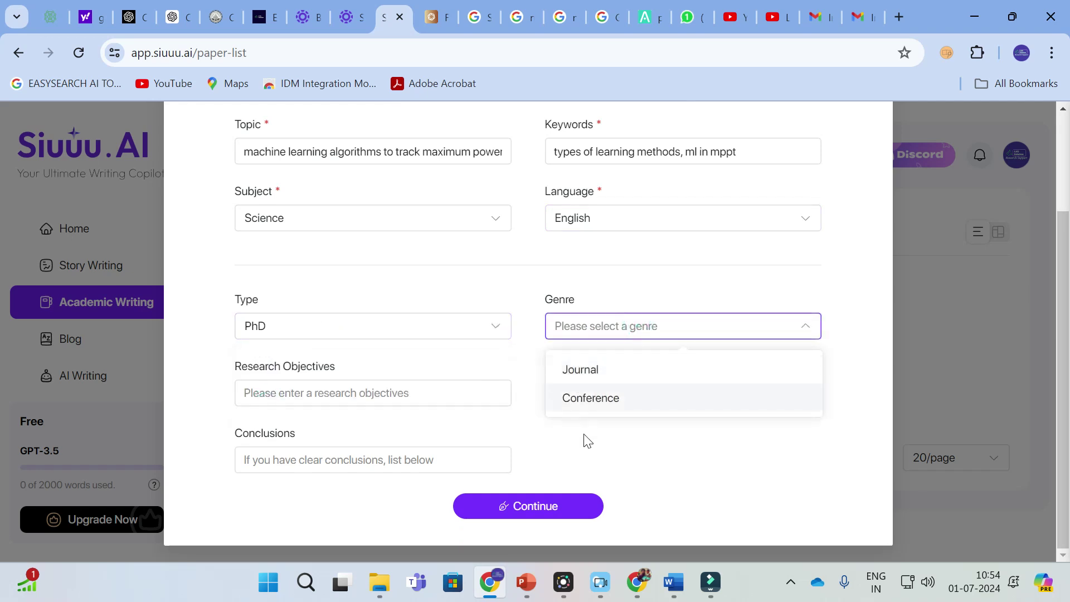
pyautogui.click(597, 372)
# Enter "to formulate machine learning mppt algorithm for solar pv sytem" as the research objectives
pyautogui.click(283, 394)
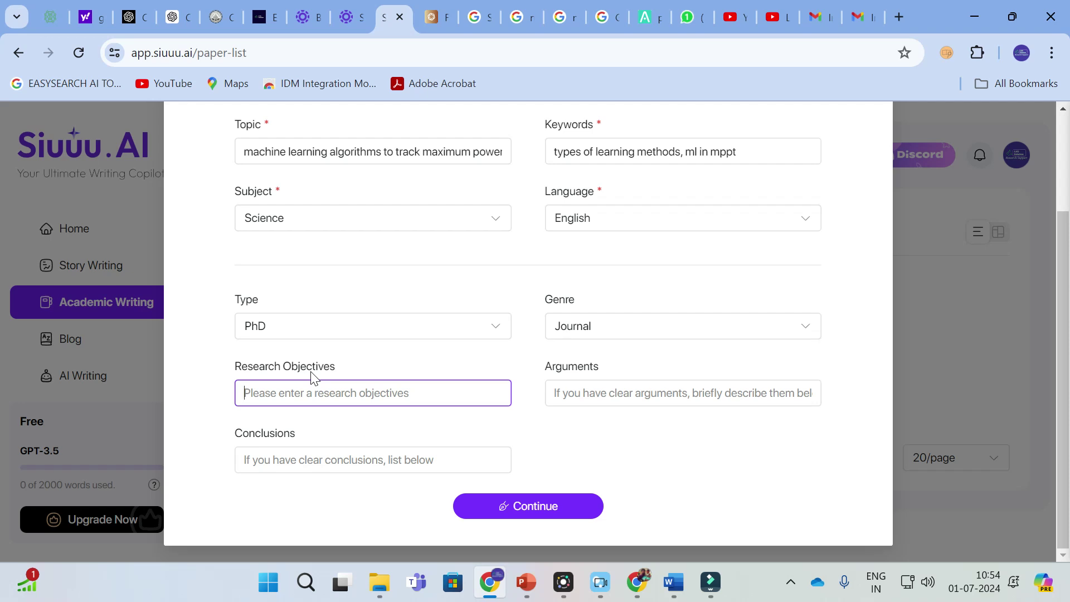
pyautogui.write('to design')
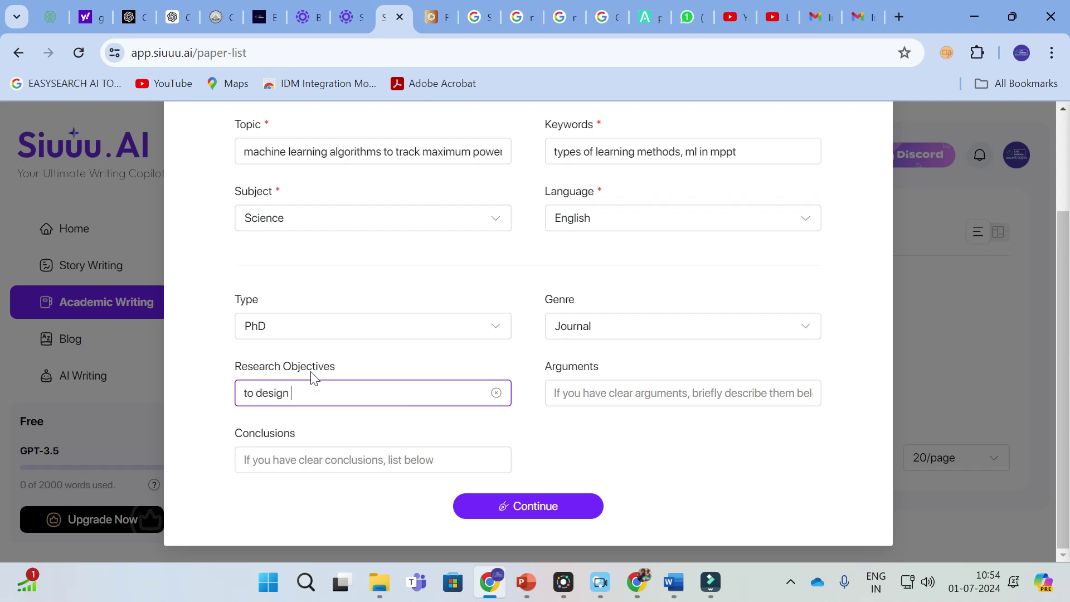
pyautogui.press('BackSpace')
pyautogui.press('BackSpace')
pyautogui.press('BackSpace')
pyautogui.press('BackSpace')
pyautogui.press('BackSpace')
pyautogui.press('BackSpace')
pyautogui.press('BackSpace')
pyautogui.write('formul')
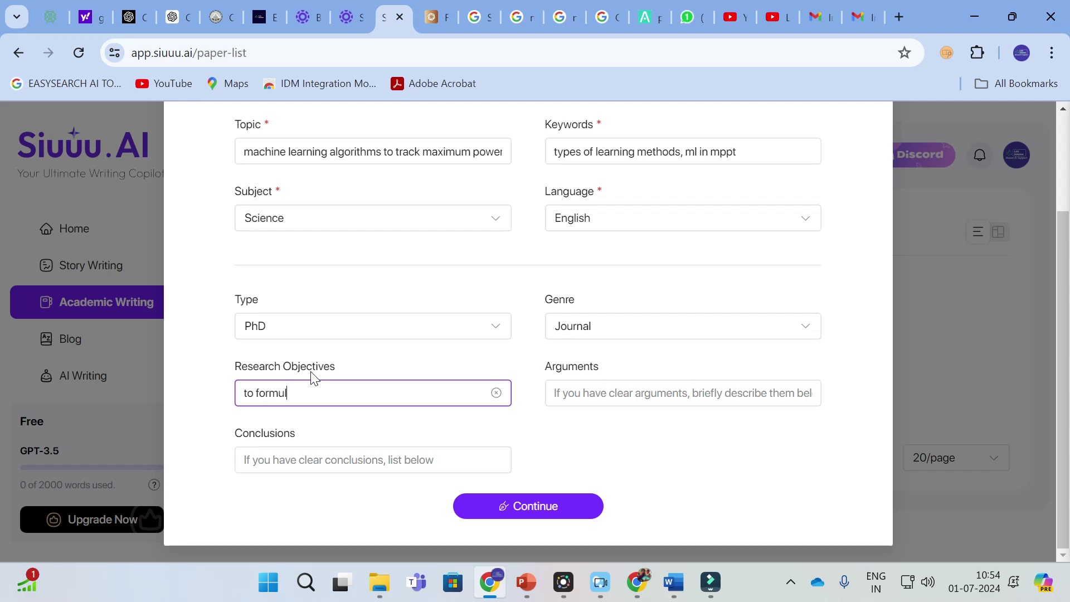
pyautogui.write('ate machi')
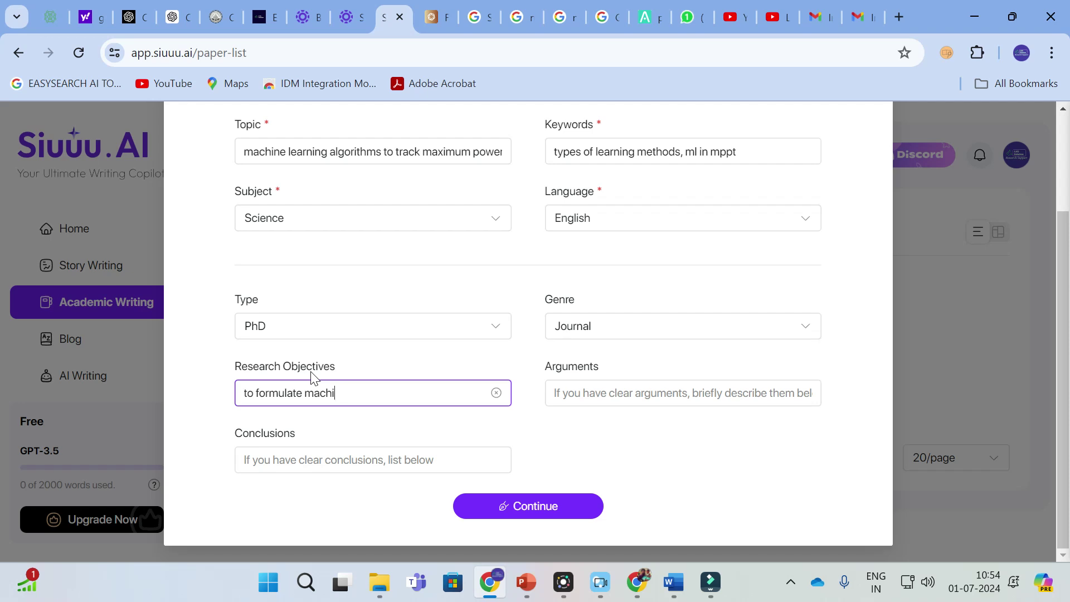
pyautogui.write('ne lea')
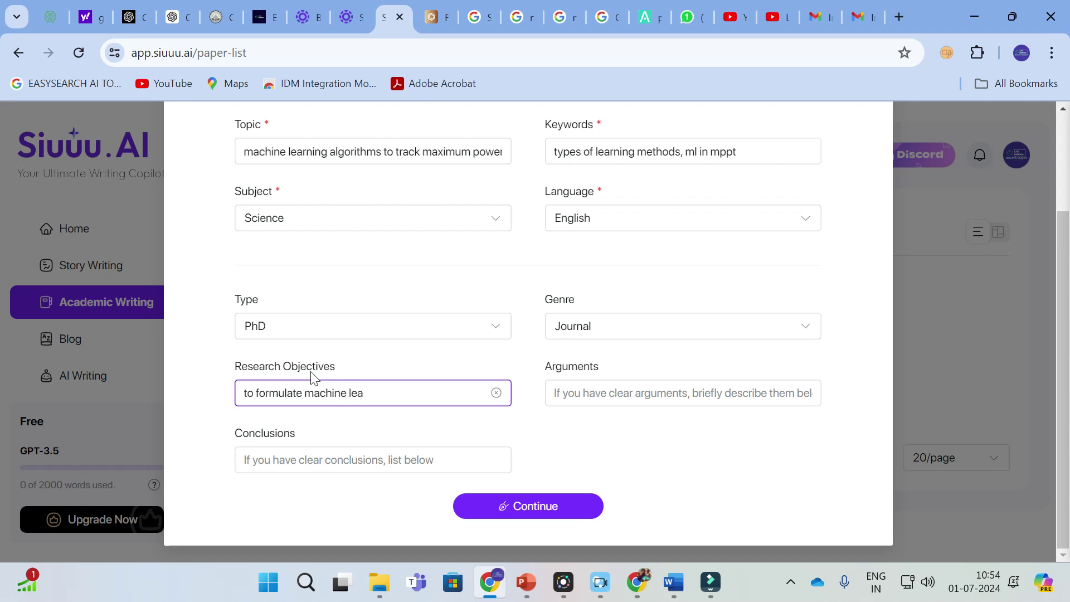
pyautogui.write('rning algorithm for sol')
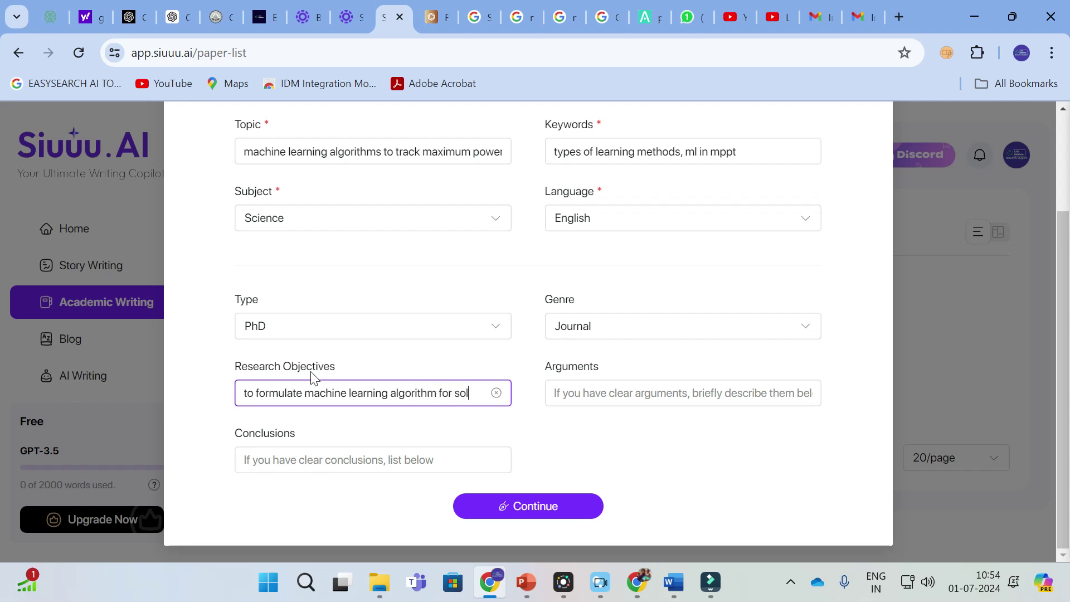
pyautogui.write('ar pv')
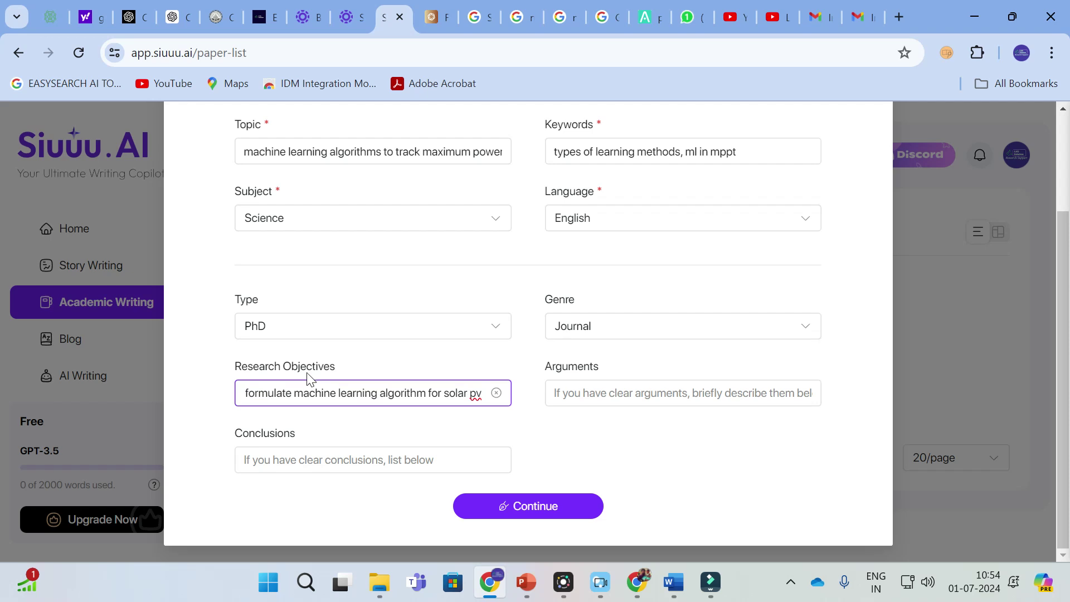
pyautogui.write(' sytem')
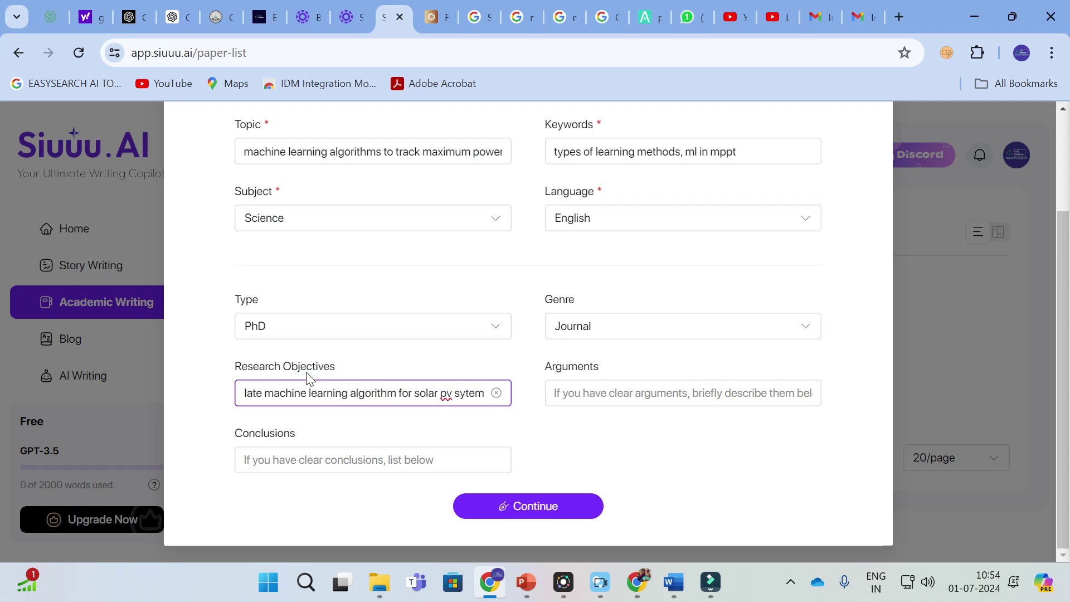
pyautogui.click(350, 393)
pyautogui.write('mppt')
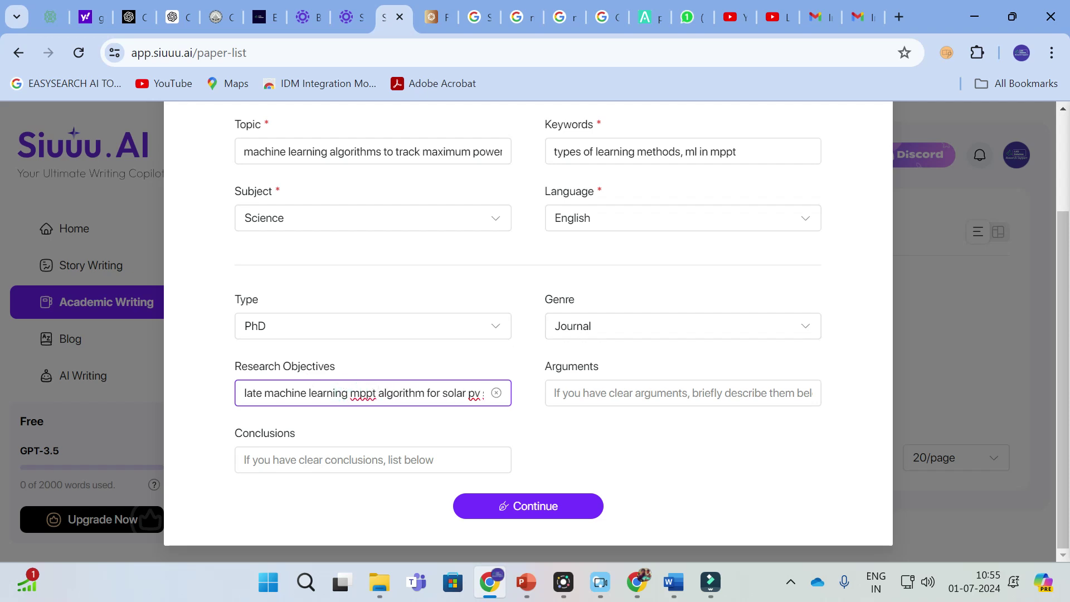
# Leave the arguments and conclusions empty and continue to the outline generation stage
pyautogui.click(626, 393)
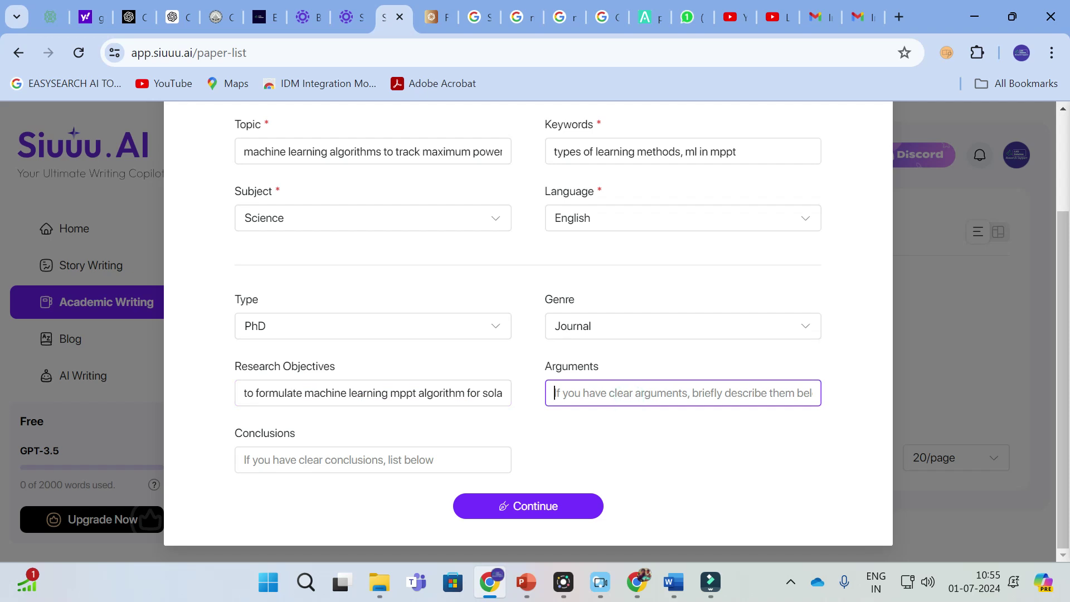
pyautogui.click(300, 460)
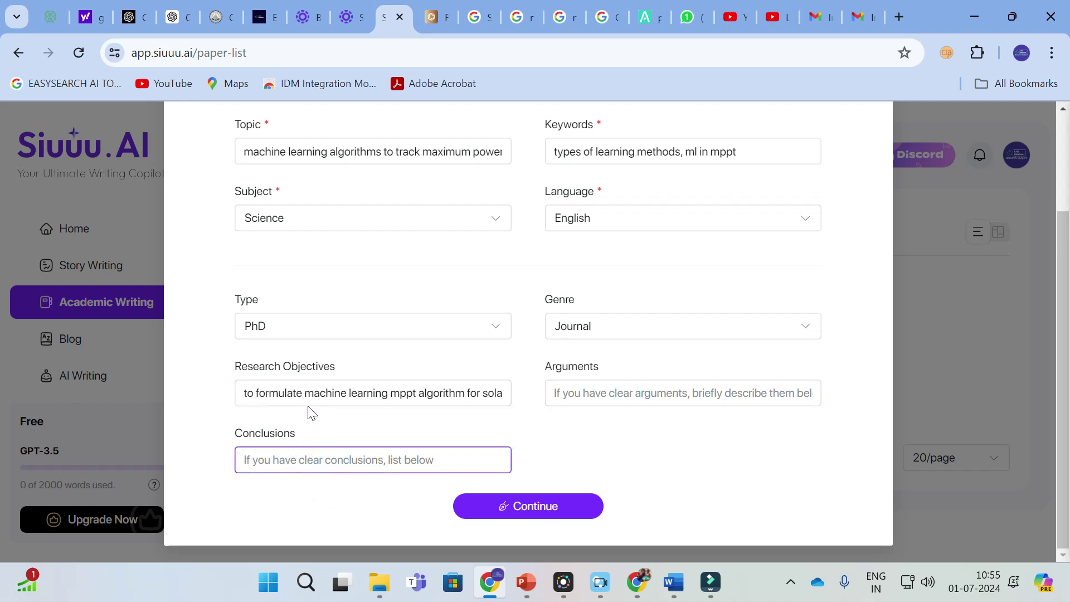
pyautogui.click(528, 505)
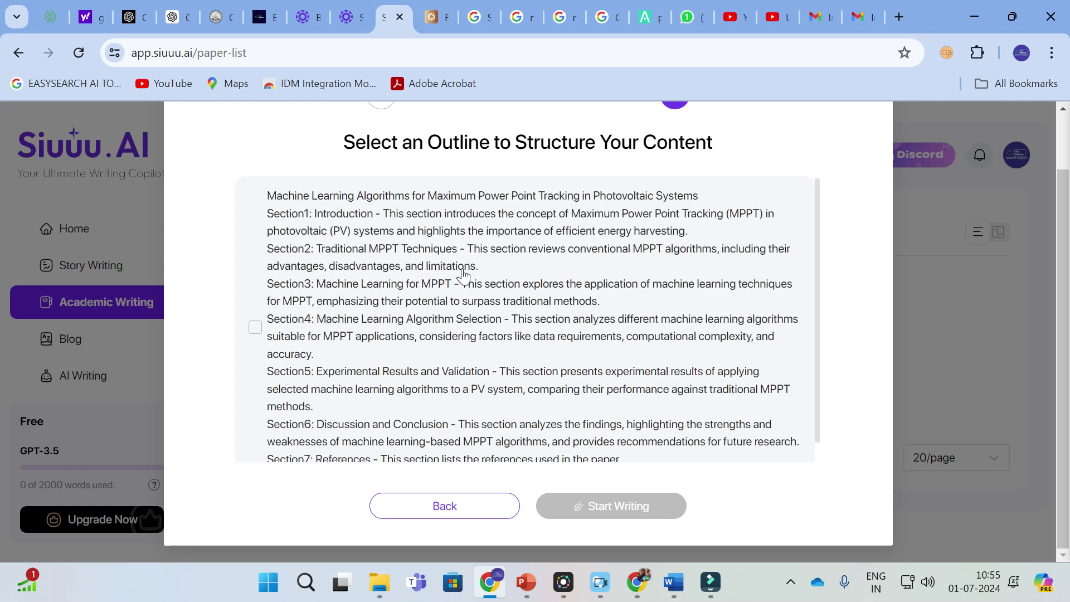
# Read through the proposed outlines and compare their sections on machine learning for maximum power point tracking
pyautogui.scroll(-1, 454, 277)
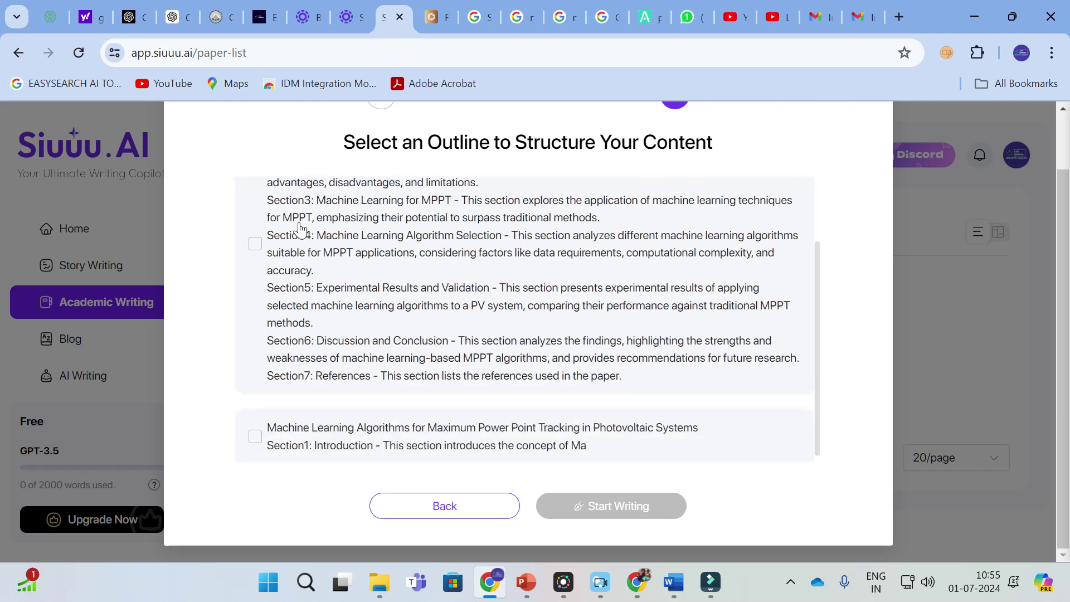
pyautogui.scroll(2, 299, 227)
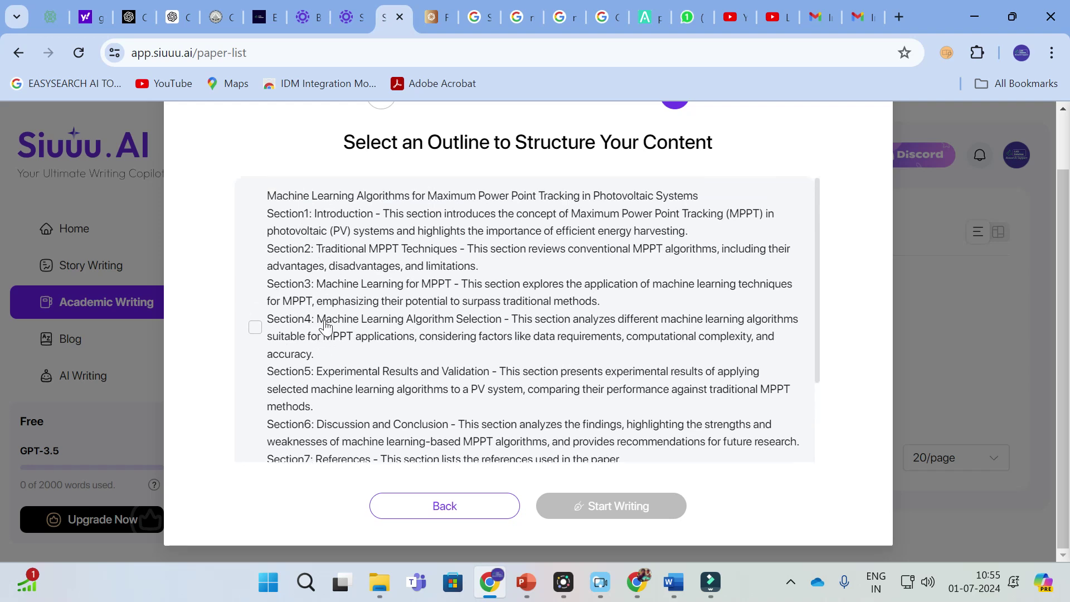
pyautogui.scroll(-2, 511, 327)
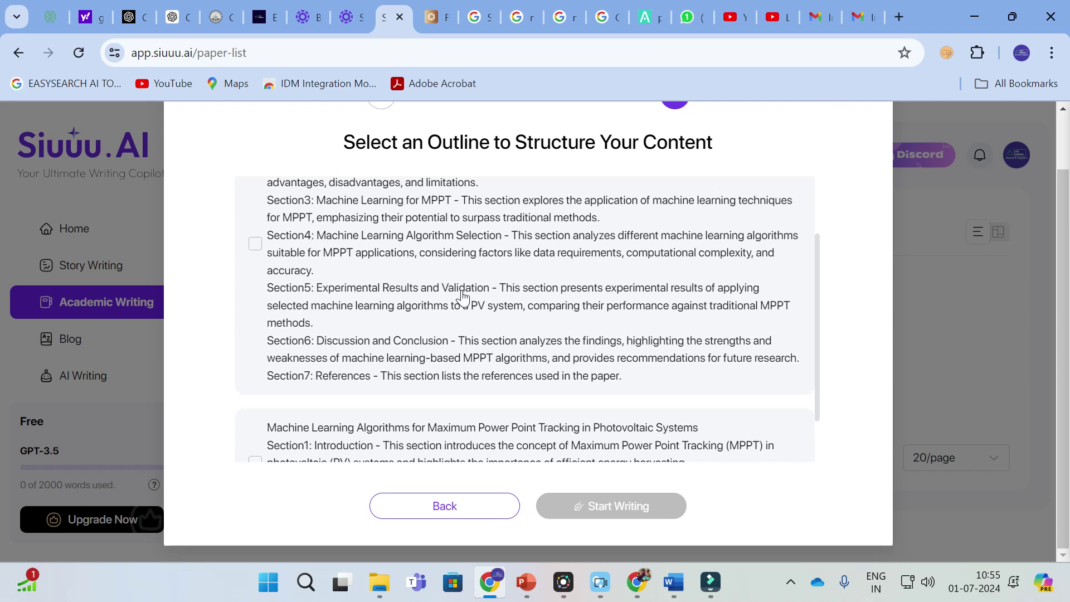
pyautogui.scroll(-1, 521, 292)
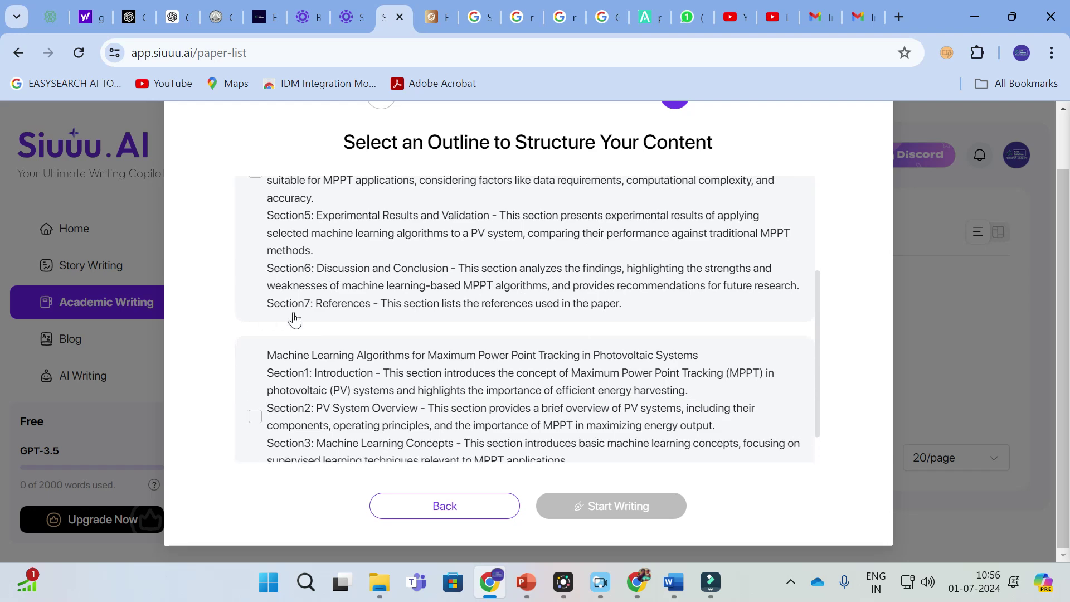
pyautogui.scroll(2, 385, 304)
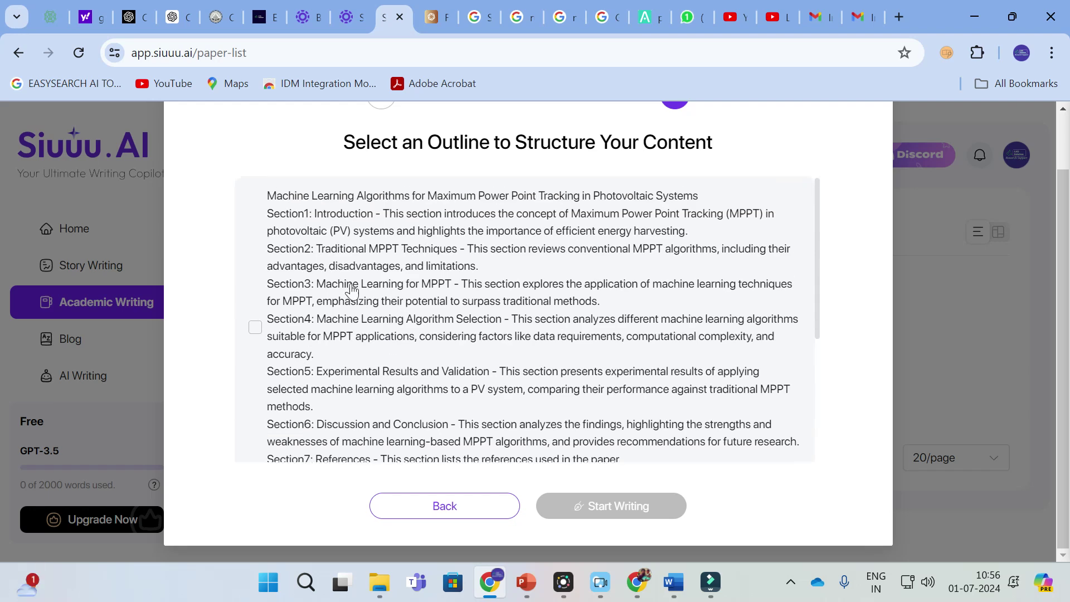
pyautogui.scroll(-3, 318, 249)
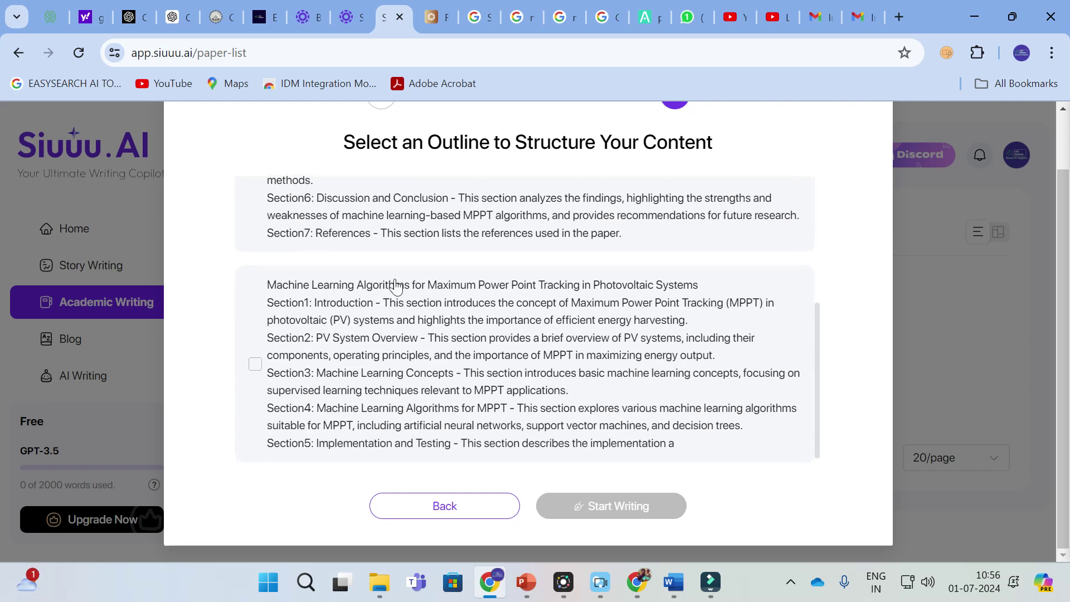
pyautogui.scroll(3, 395, 283)
pyautogui.scroll(1, 394, 279)
pyautogui.scroll(-1, 394, 279)
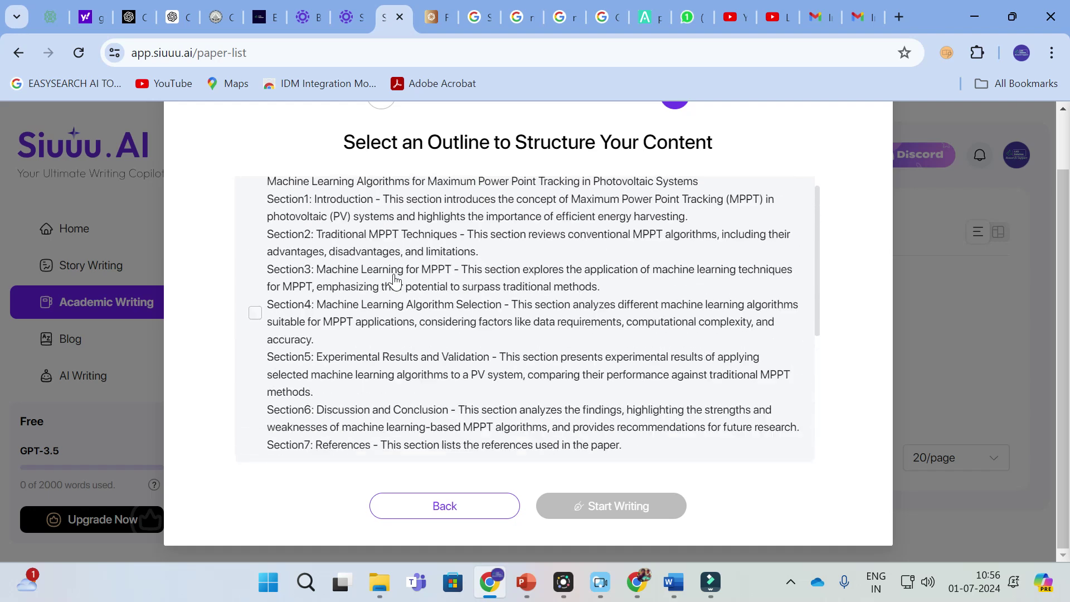
# Try to start writing the paper from the outline with Traditional MPPT Techniques as Section2, and close the outline selection
pyautogui.scroll(1, 390, 282)
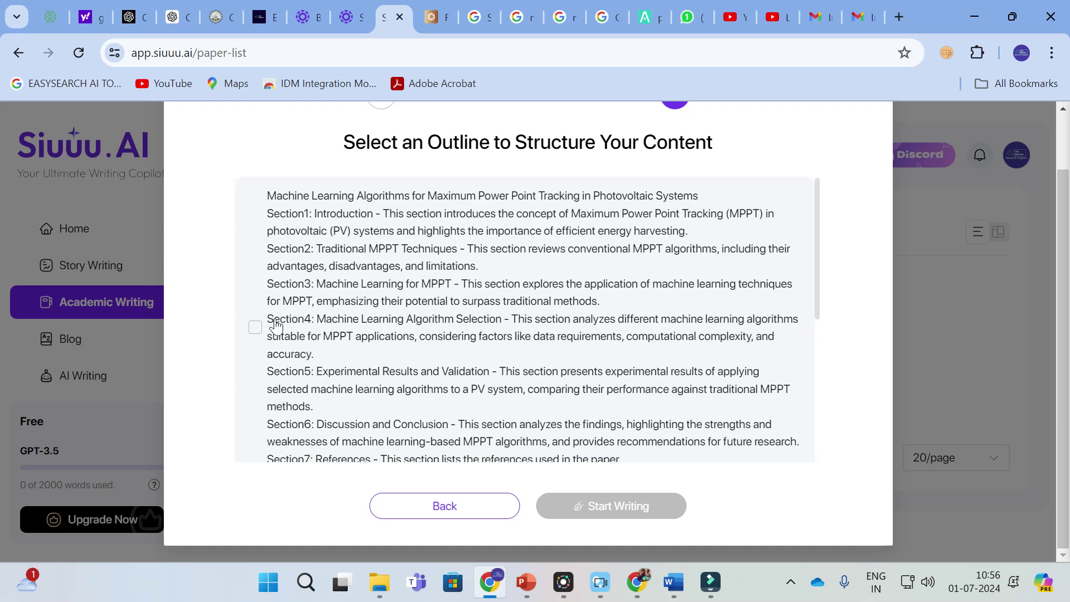
pyautogui.click(239, 328)
pyautogui.click(256, 328)
pyautogui.scroll(-5, 446, 329)
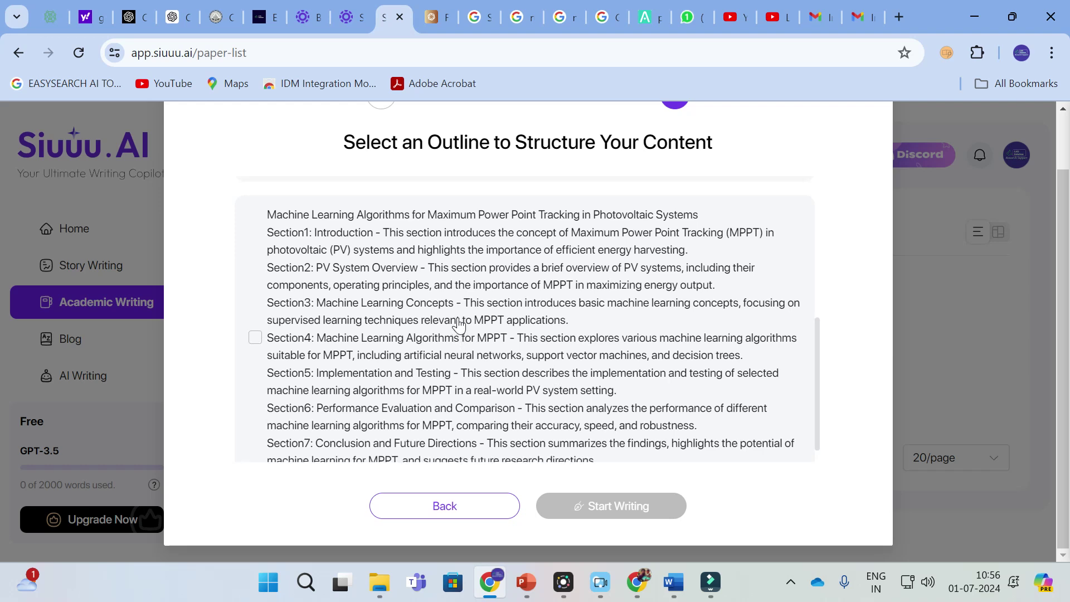
pyautogui.scroll(-1, 459, 324)
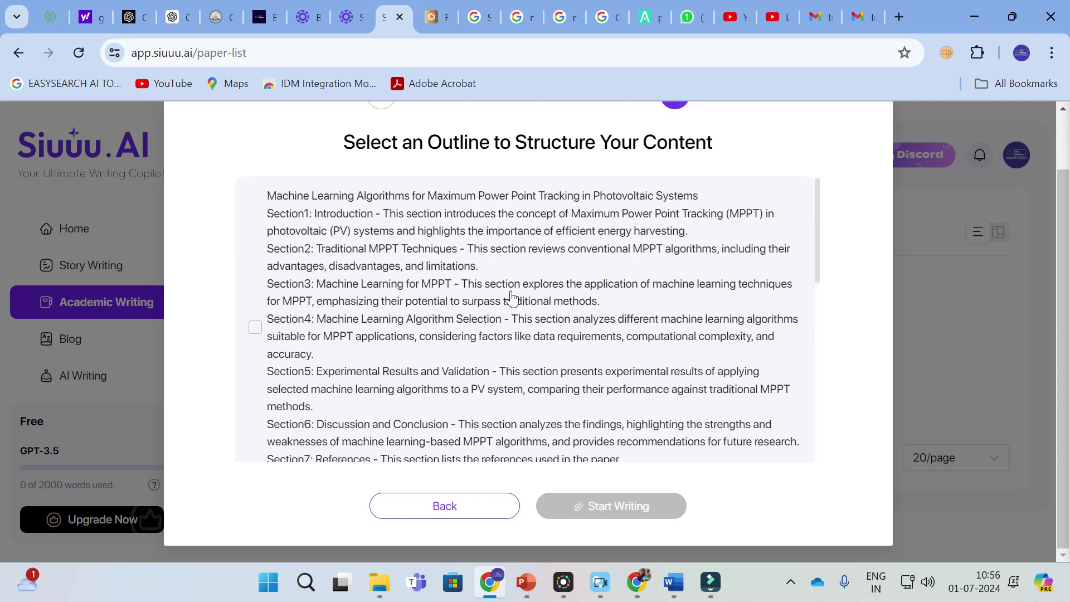
pyautogui.scroll(-1, 828, 301)
pyautogui.moveTo(816, 258); pyautogui.dragTo(805, 446)
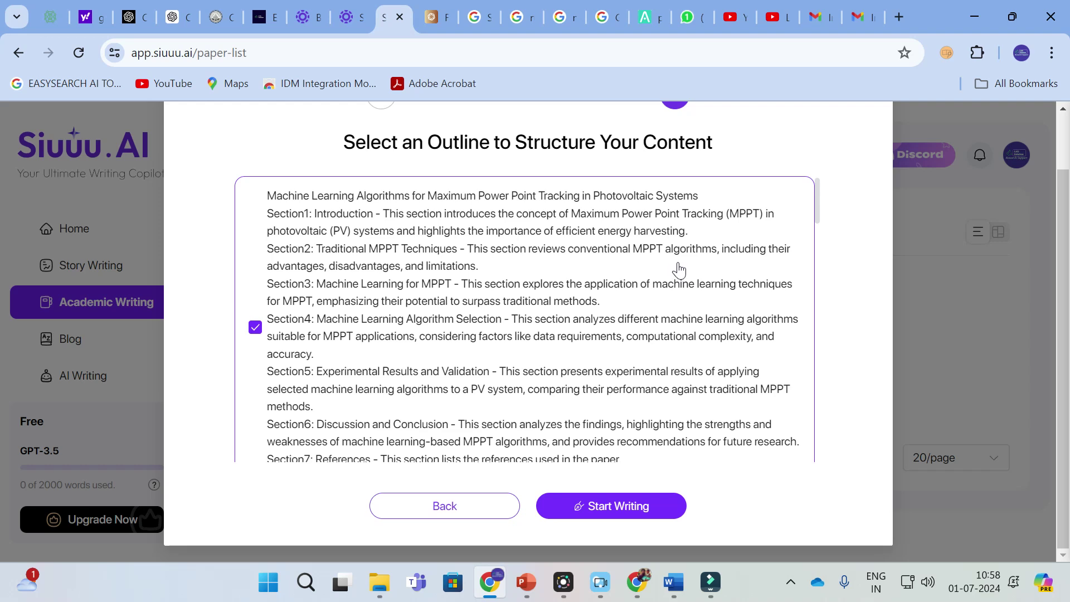
pyautogui.click(613, 512)
pyautogui.click(613, 510)
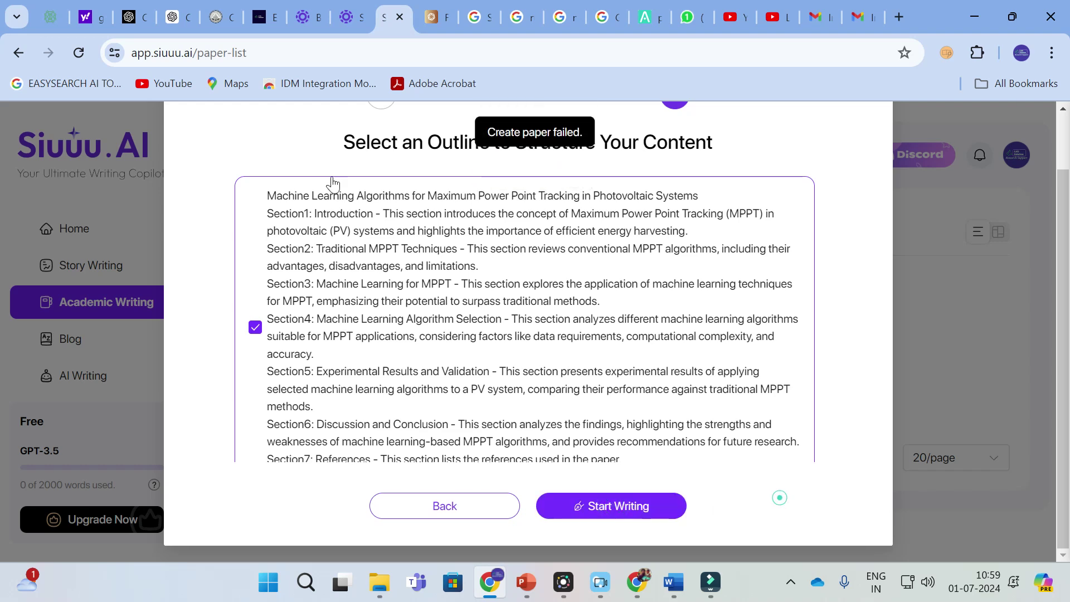
pyautogui.scroll(2, 925, 269)
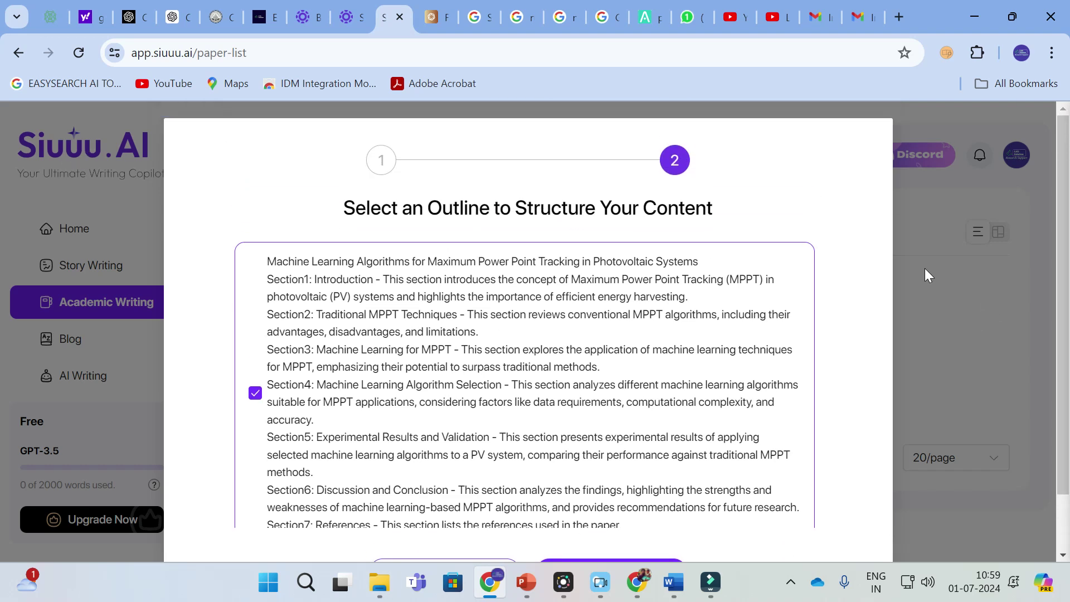
pyautogui.click(108, 219)
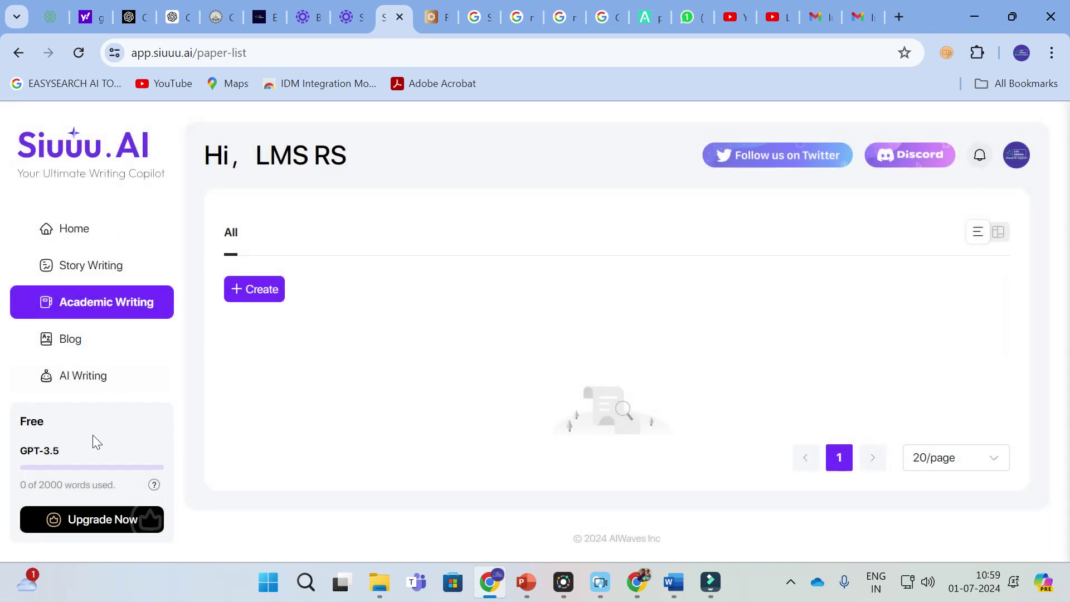
# Open the upgrade plans, compare the Free, Basic and Pro offers, and close the overview
pyautogui.click(85, 524)
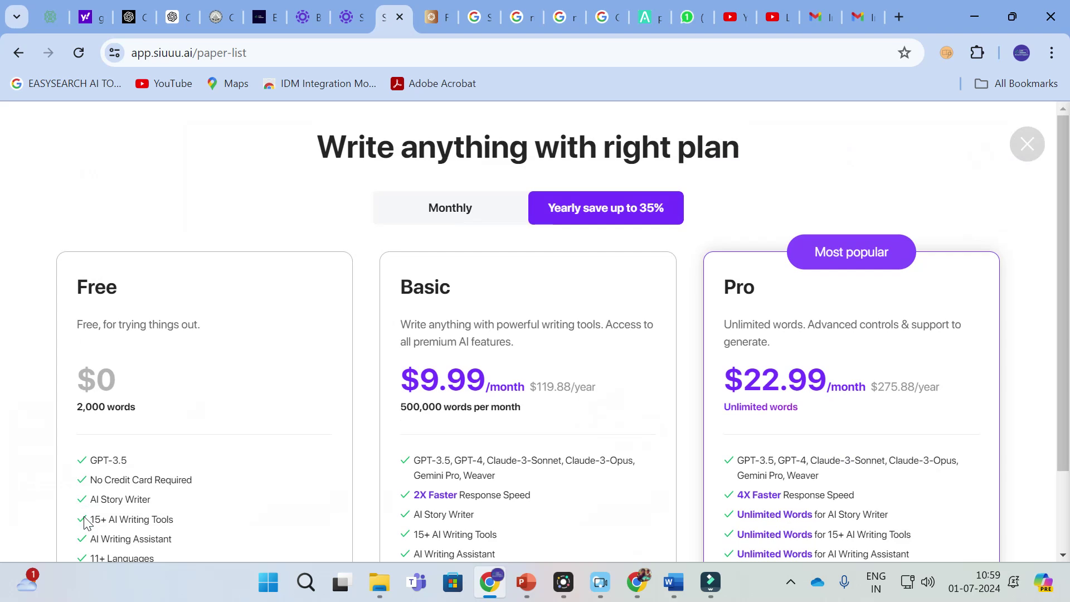
pyautogui.scroll(-2, 253, 333)
pyautogui.scroll(-1, 255, 332)
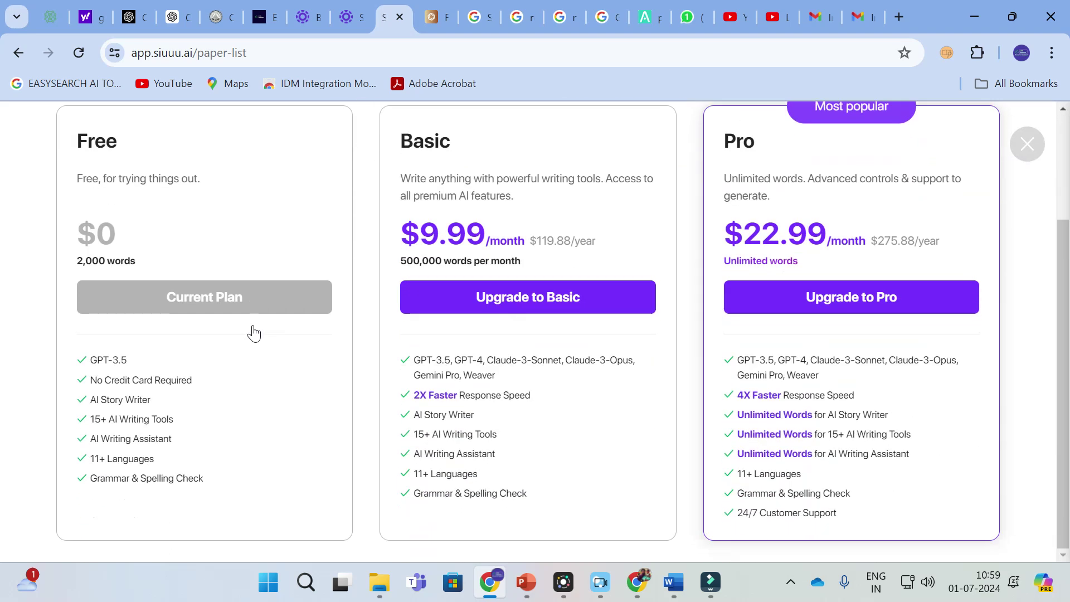
pyautogui.scroll(2, 372, 273)
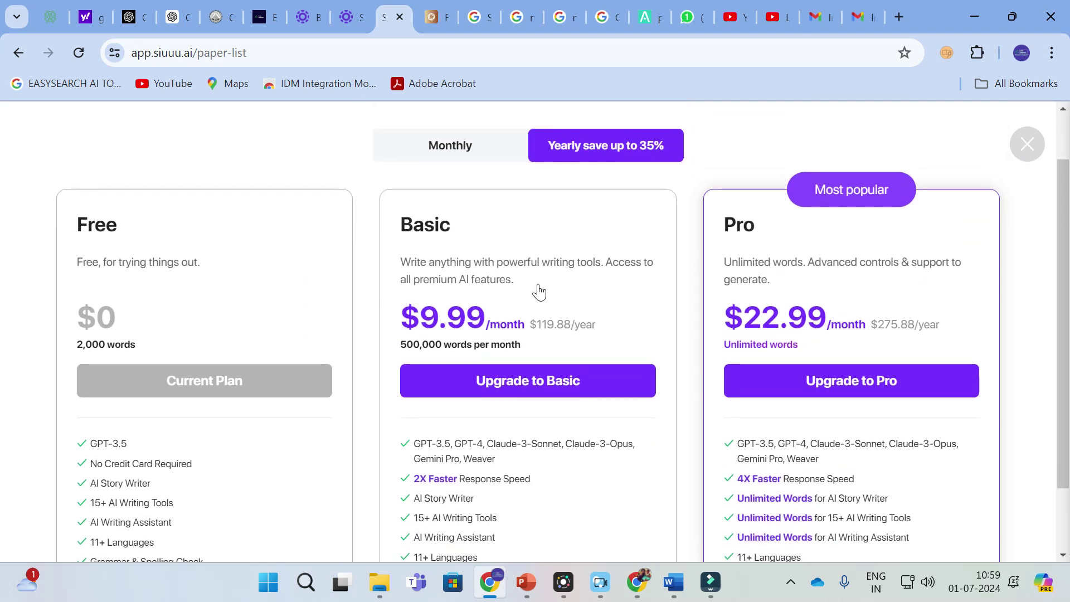
pyautogui.scroll(-2, 450, 257)
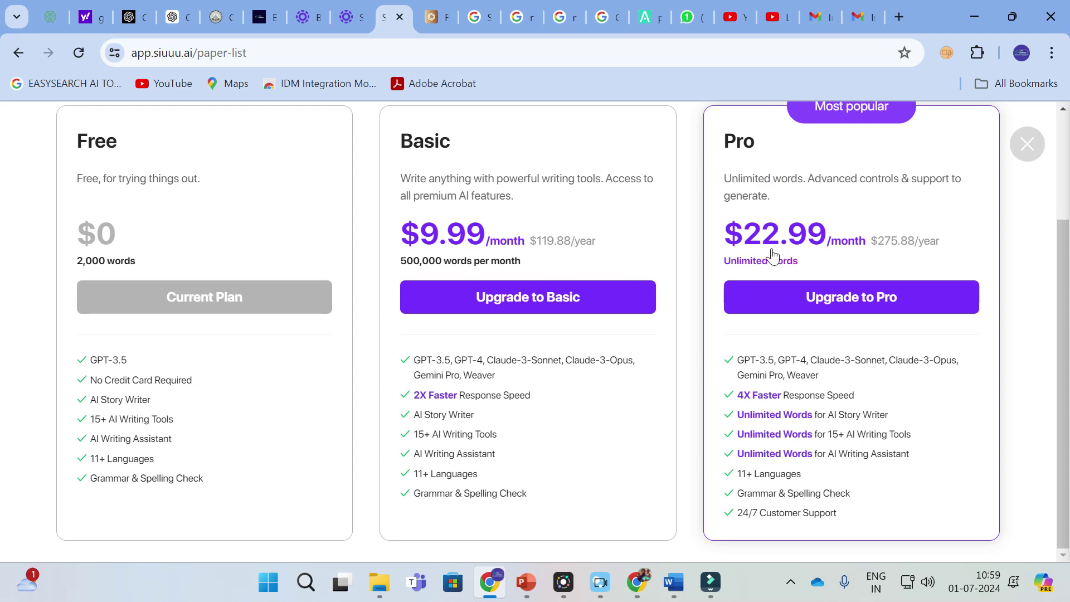
pyautogui.scroll(2, 635, 143)
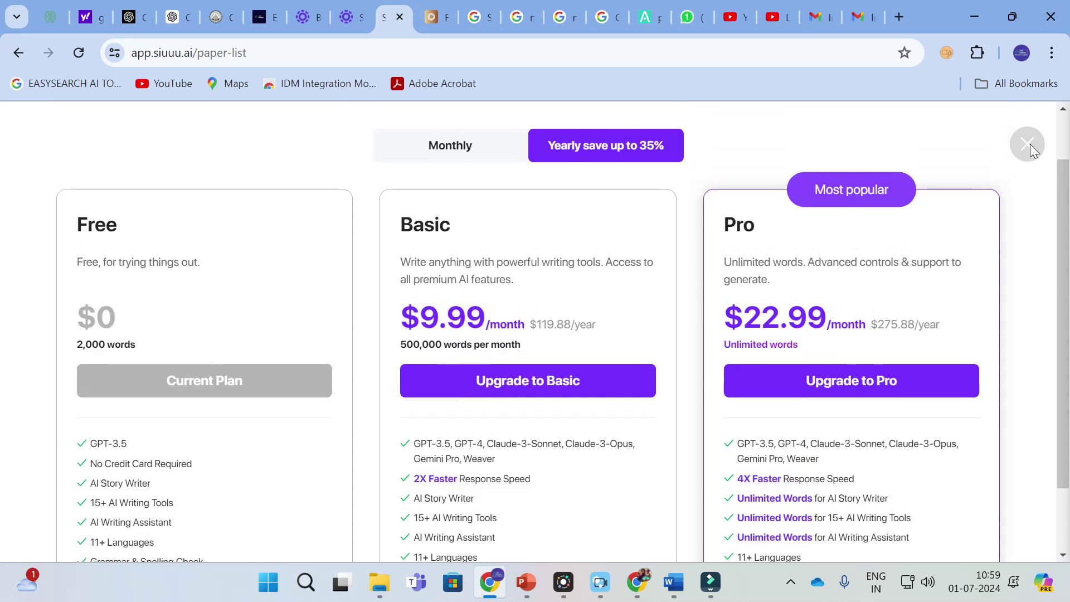
pyautogui.click(1027, 144)
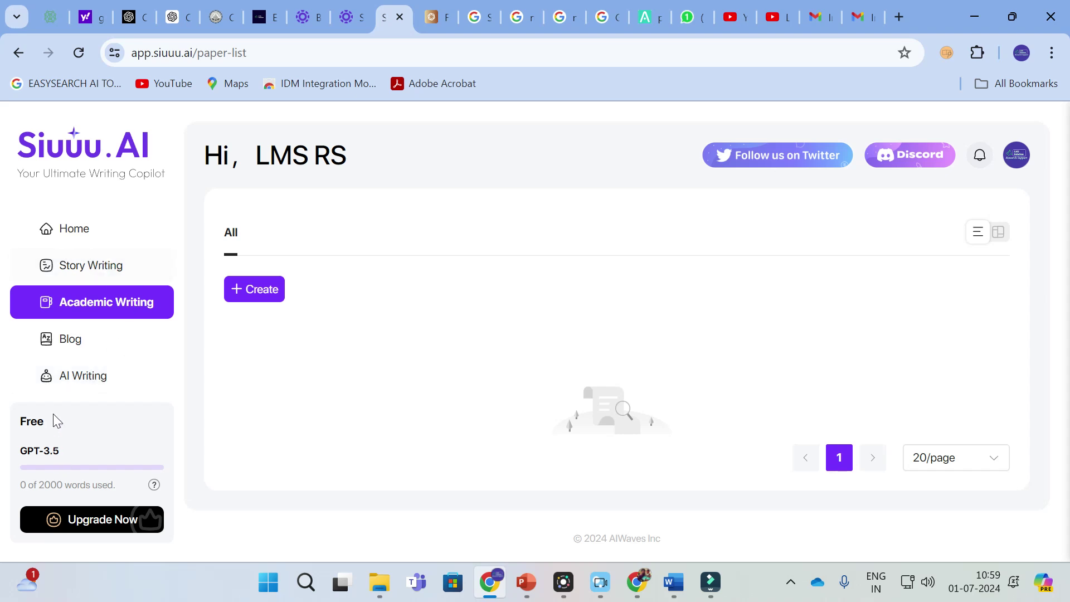
# Browse the AI Writing templates and open the Project Proposal template
pyautogui.click(90, 382)
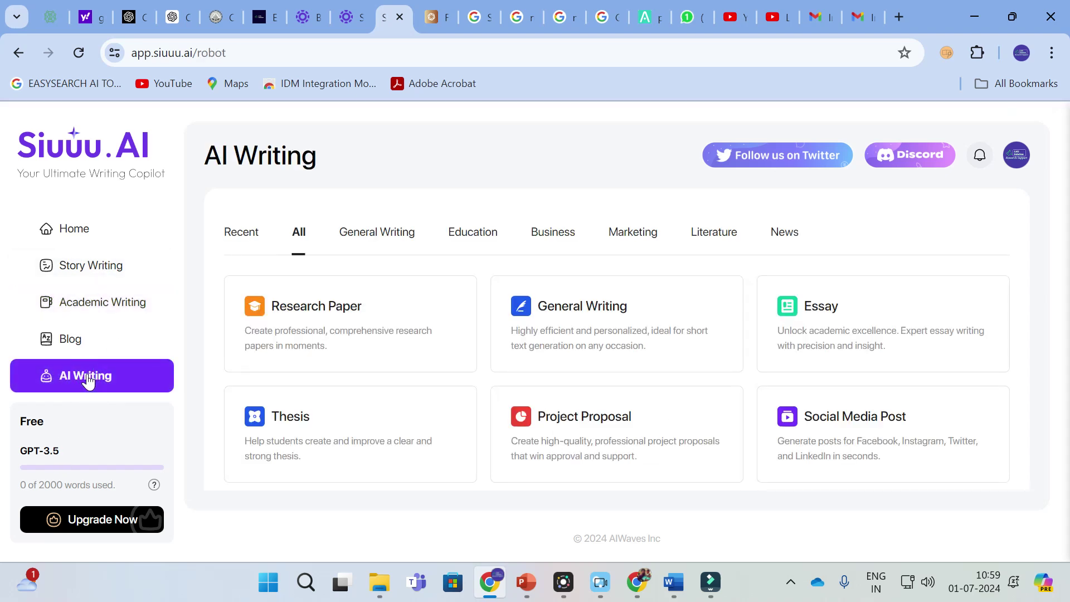
pyautogui.scroll(-2, 485, 266)
pyautogui.scroll(-5, 423, 267)
pyautogui.scroll(7, 418, 268)
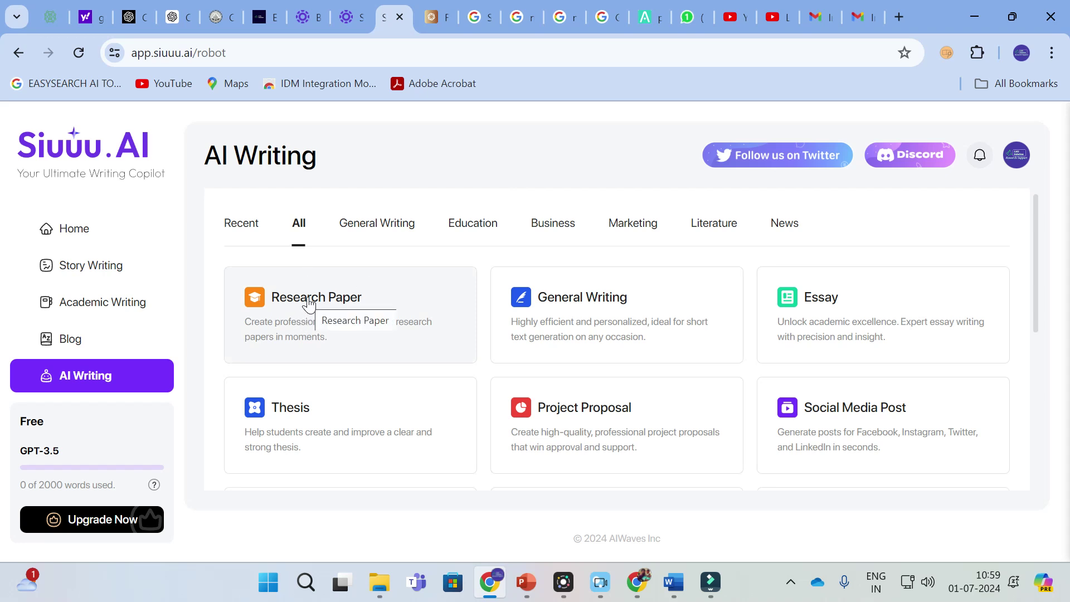
pyautogui.scroll(-2, 585, 304)
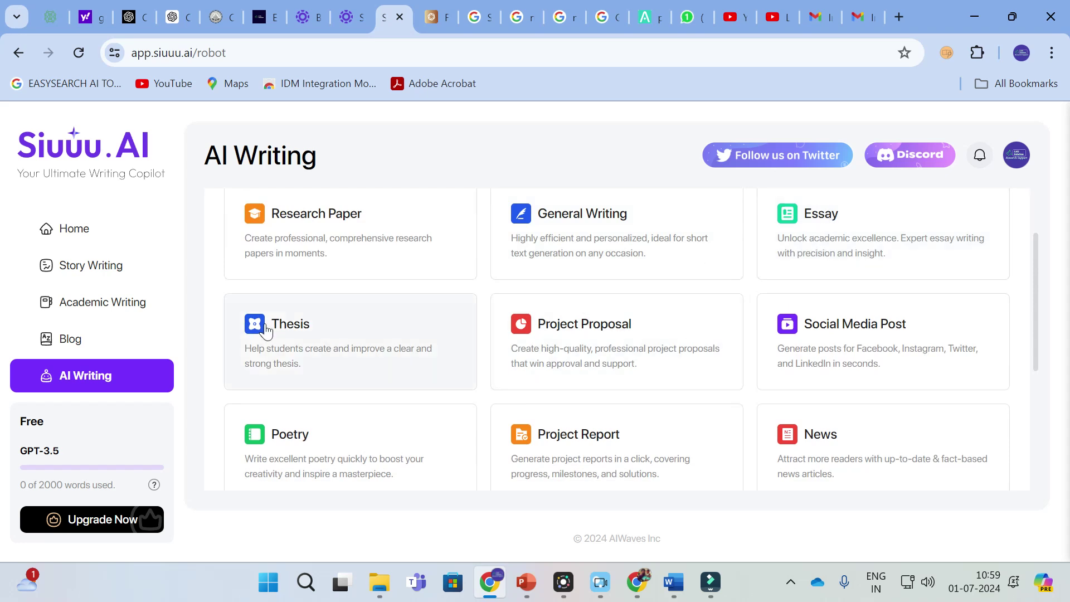
pyautogui.click(556, 331)
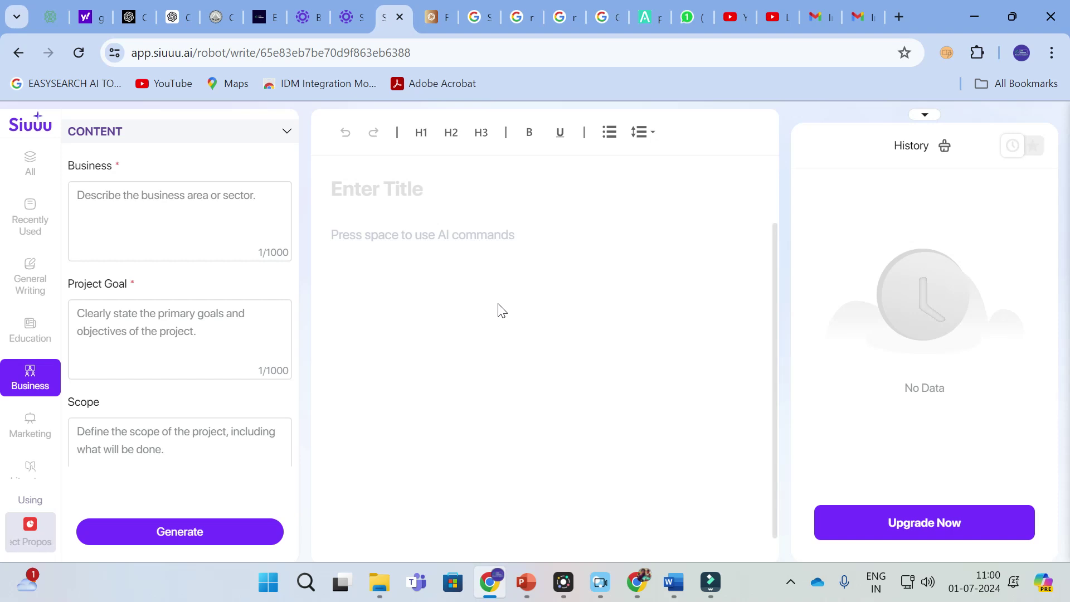
# Look over the Project Proposal form and inspect its Business, Project Goal and Scope fields
pyautogui.scroll(-2, 179, 334)
pyautogui.scroll(-8, 179, 240)
pyautogui.scroll(10, 178, 240)
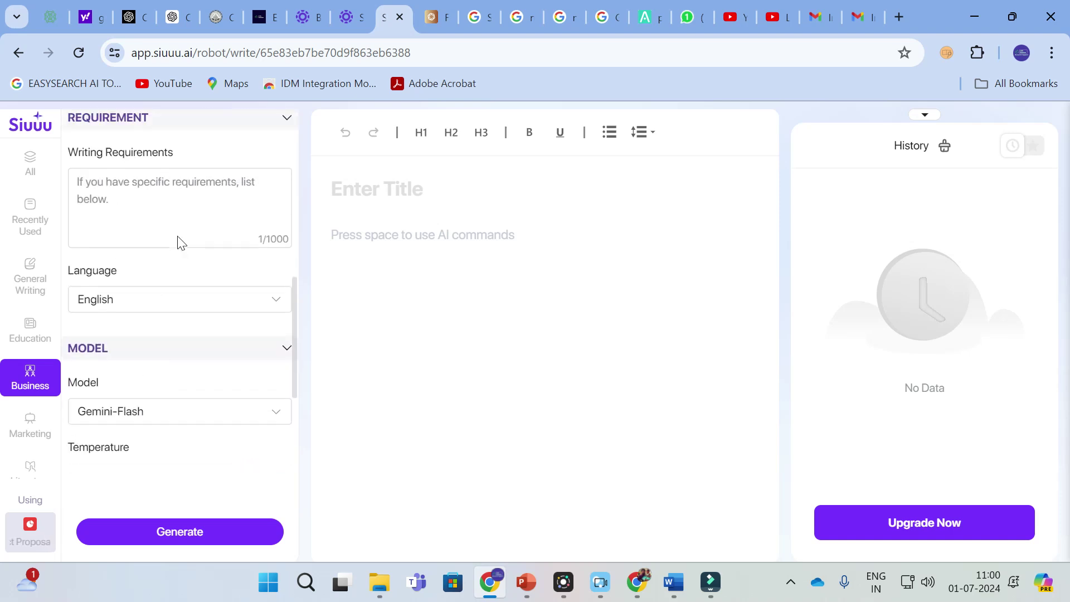
pyautogui.click(177, 237)
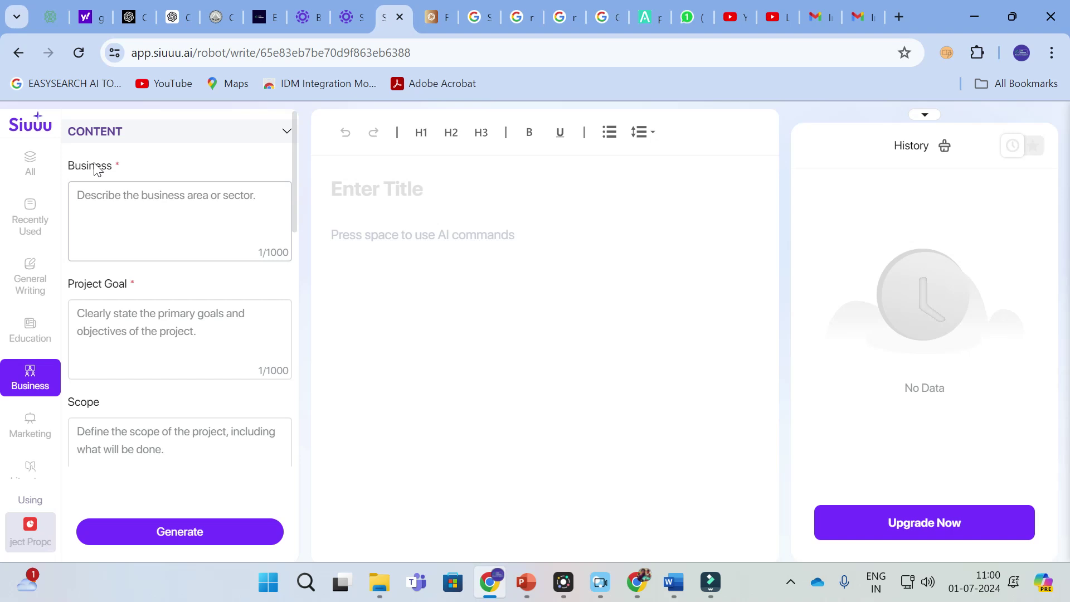
pyautogui.click(84, 199)
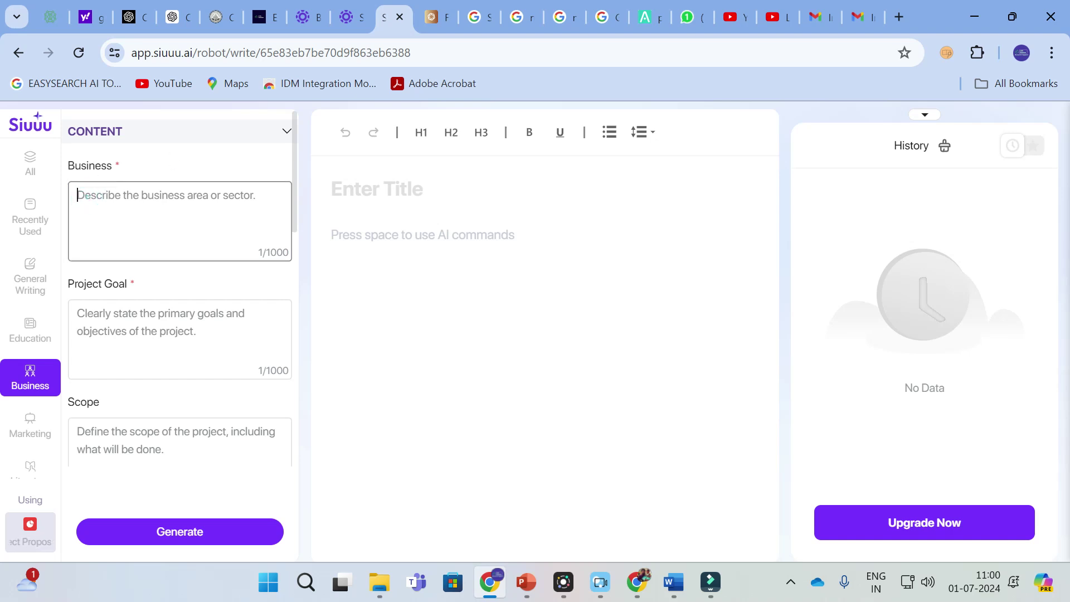
pyautogui.scroll(-3, 168, 223)
pyautogui.click(159, 165)
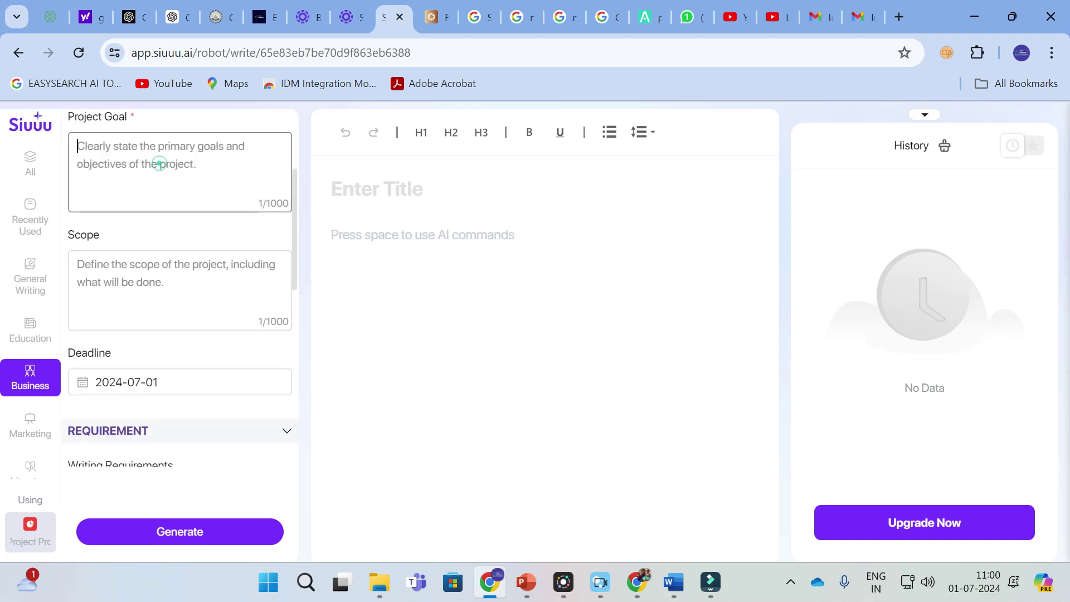
pyautogui.click(112, 277)
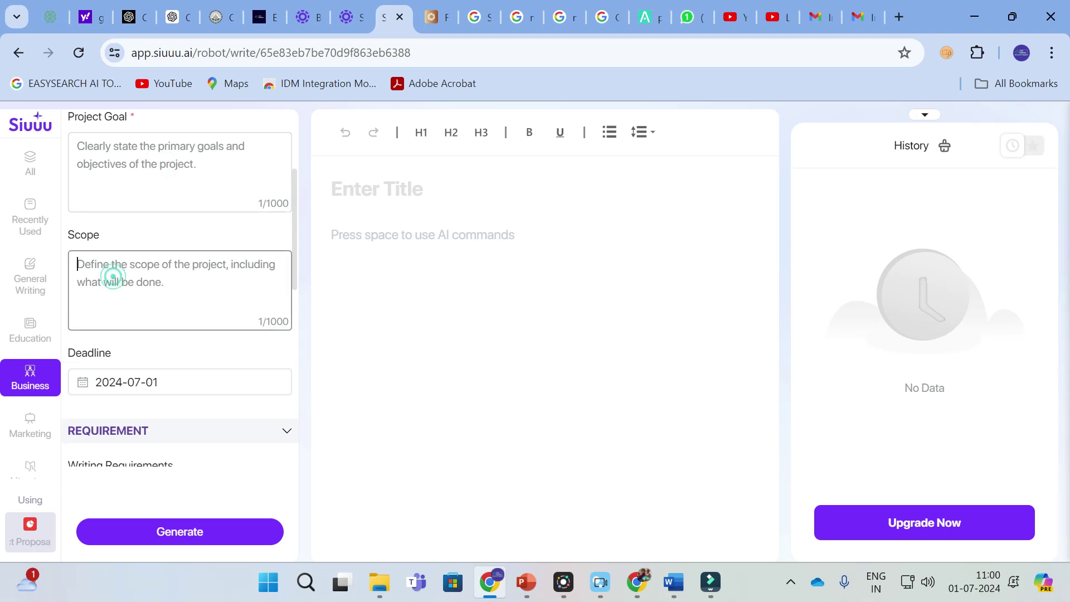
# Check the Project Proposal's writing requirements and view the list of available AI models, keeping the current selection
pyautogui.scroll(-4, 131, 234)
pyautogui.click(112, 249)
pyautogui.scroll(-5, 118, 267)
pyautogui.scroll(3, 118, 267)
pyautogui.click(138, 400)
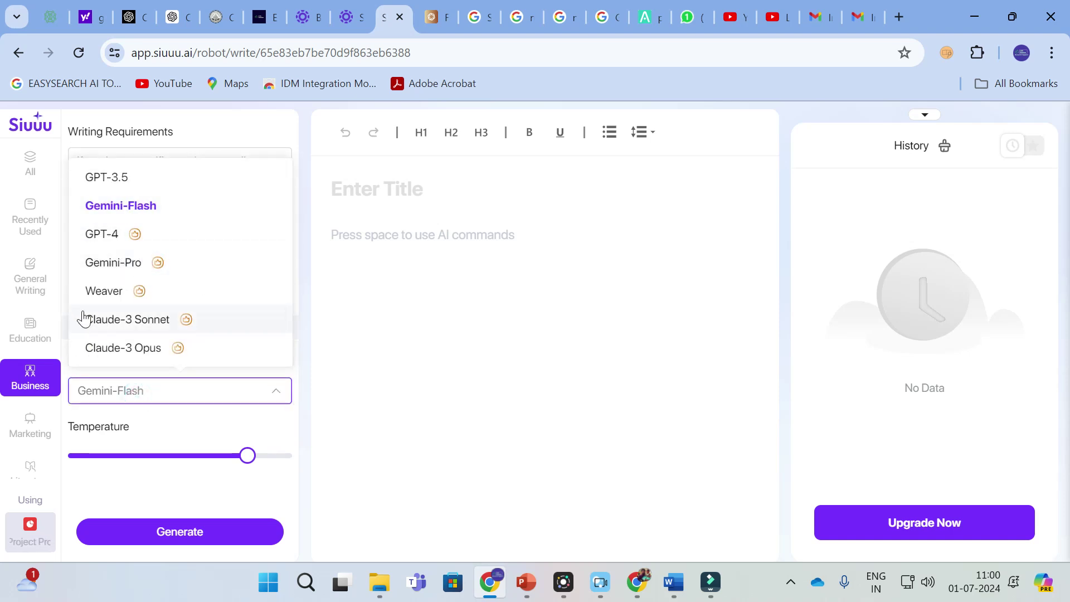
pyautogui.click(370, 342)
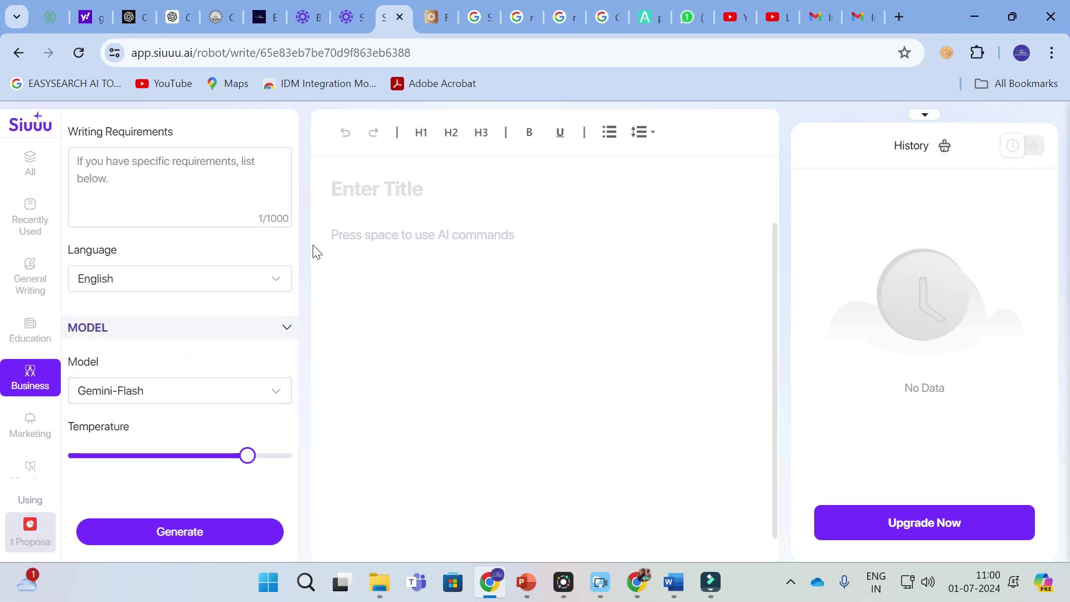
# Go back to the AI Writing templates, open Project Report and review its content, requirement, model and reference fields
pyautogui.click(18, 53)
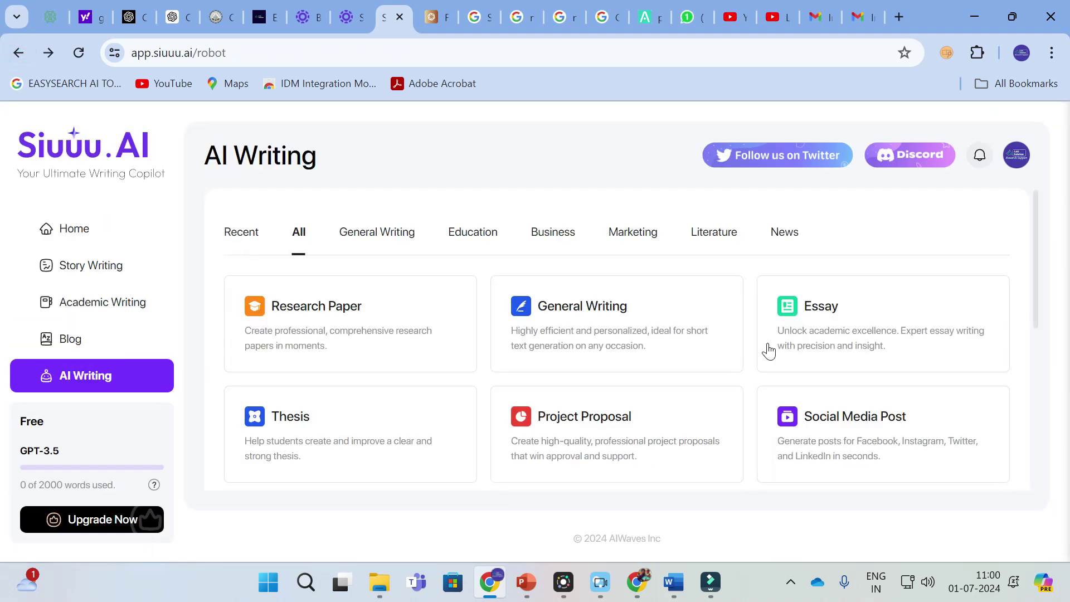
pyautogui.scroll(-3, 613, 313)
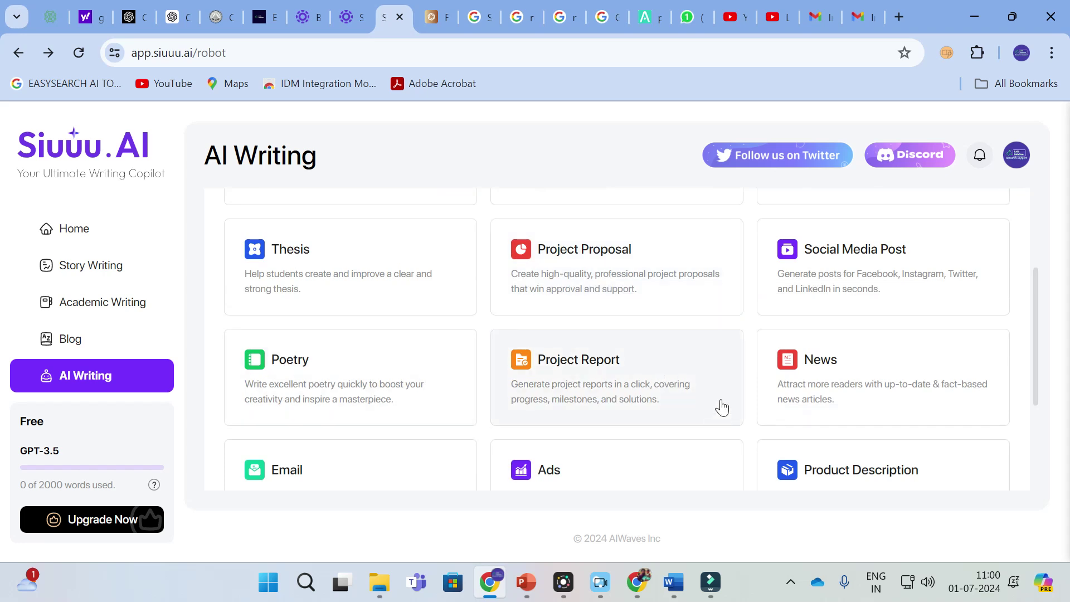
pyautogui.click(580, 368)
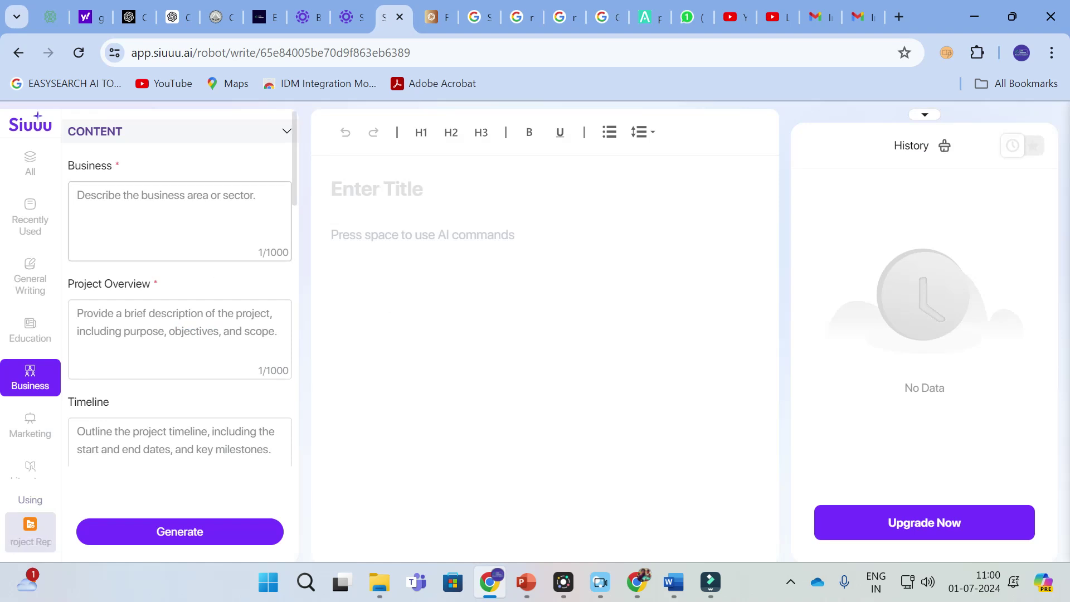
pyautogui.scroll(-5, 146, 229)
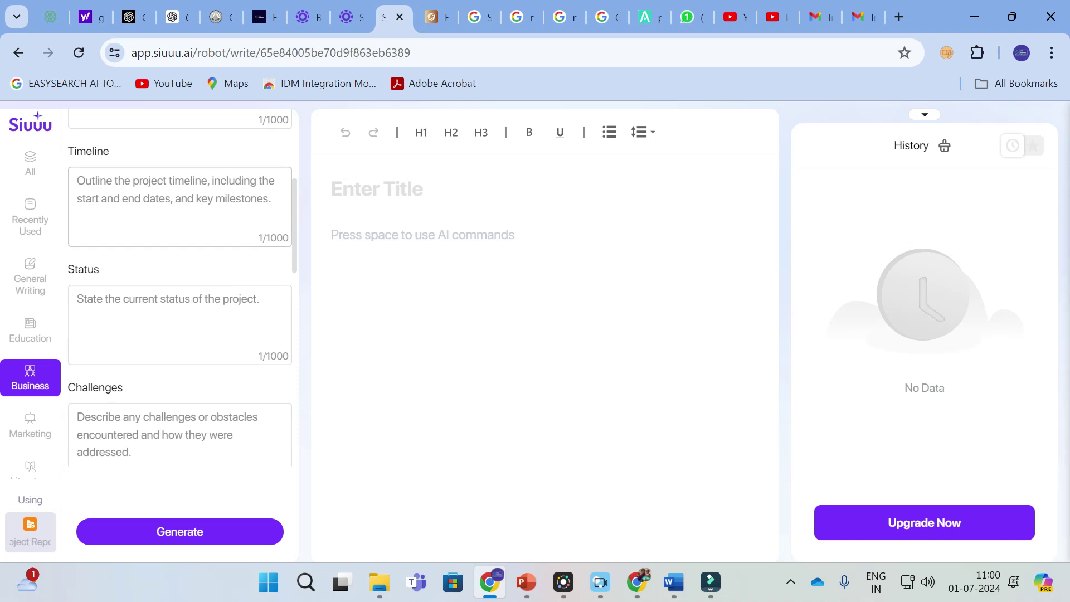
pyautogui.scroll(-3, 146, 229)
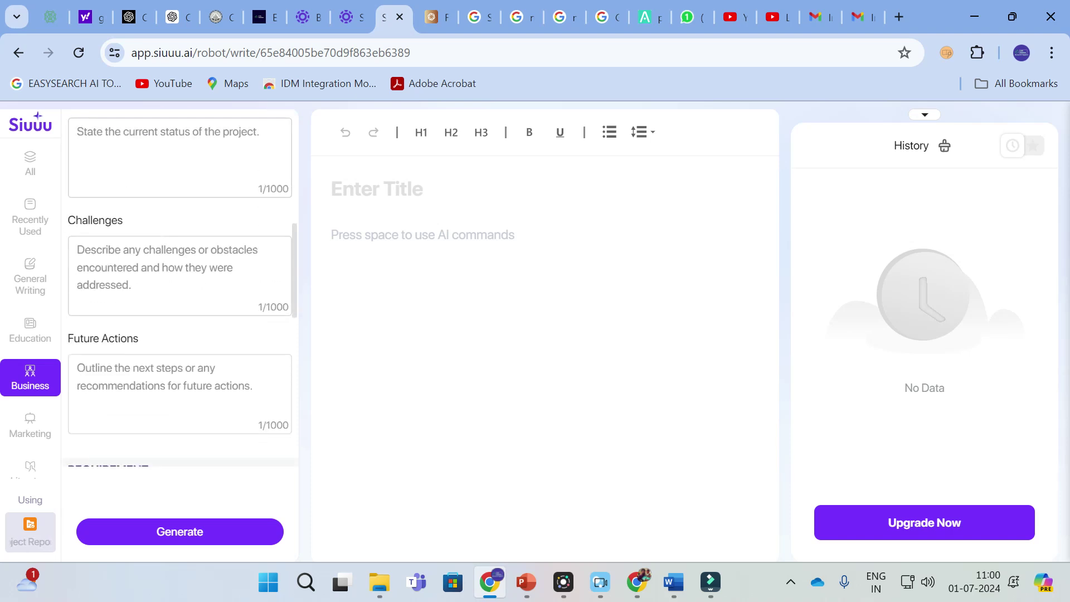
pyautogui.scroll(-5, 148, 318)
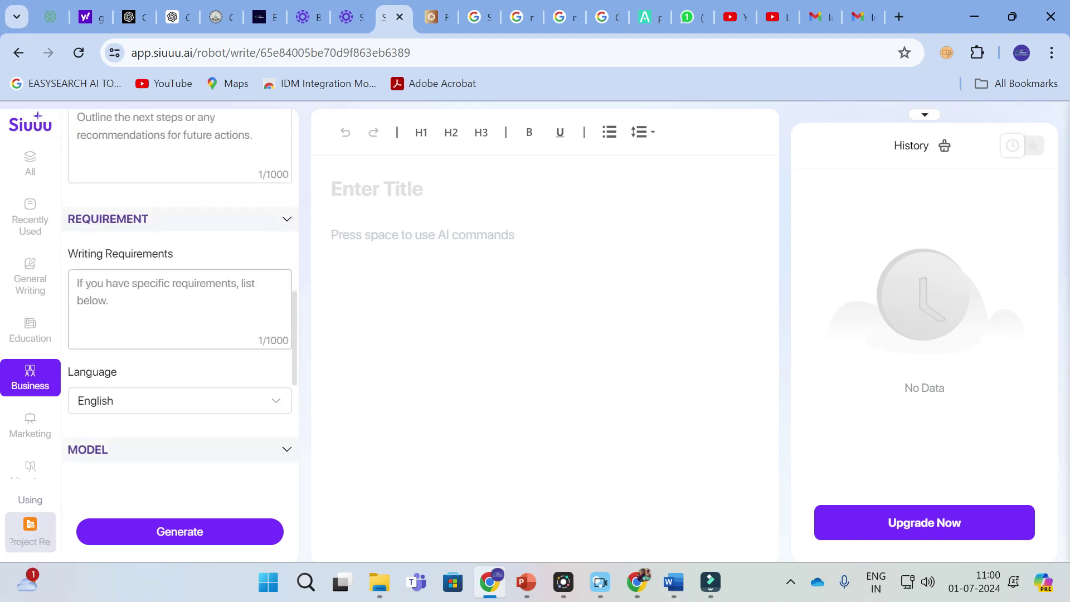
pyautogui.scroll(-2, 162, 276)
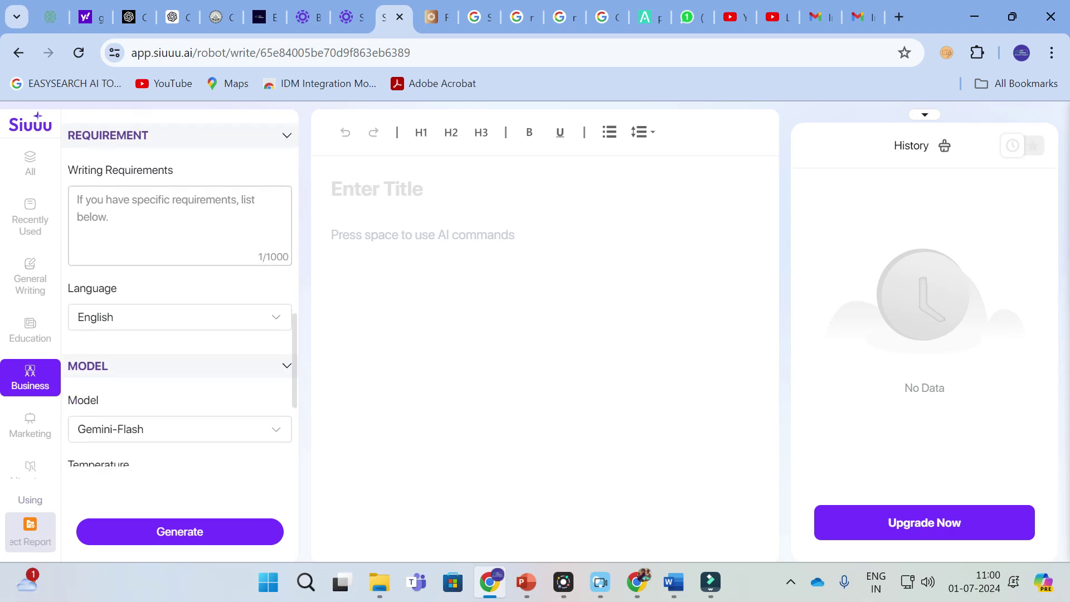
pyautogui.scroll(-3, 179, 334)
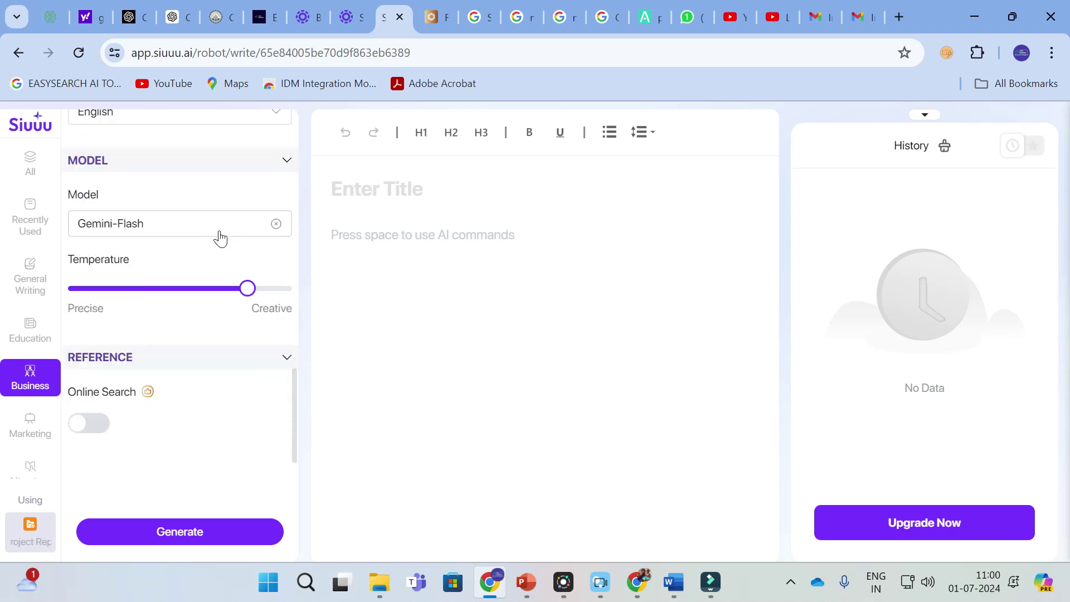
pyautogui.scroll(-10, 220, 238)
pyautogui.scroll(5, 220, 234)
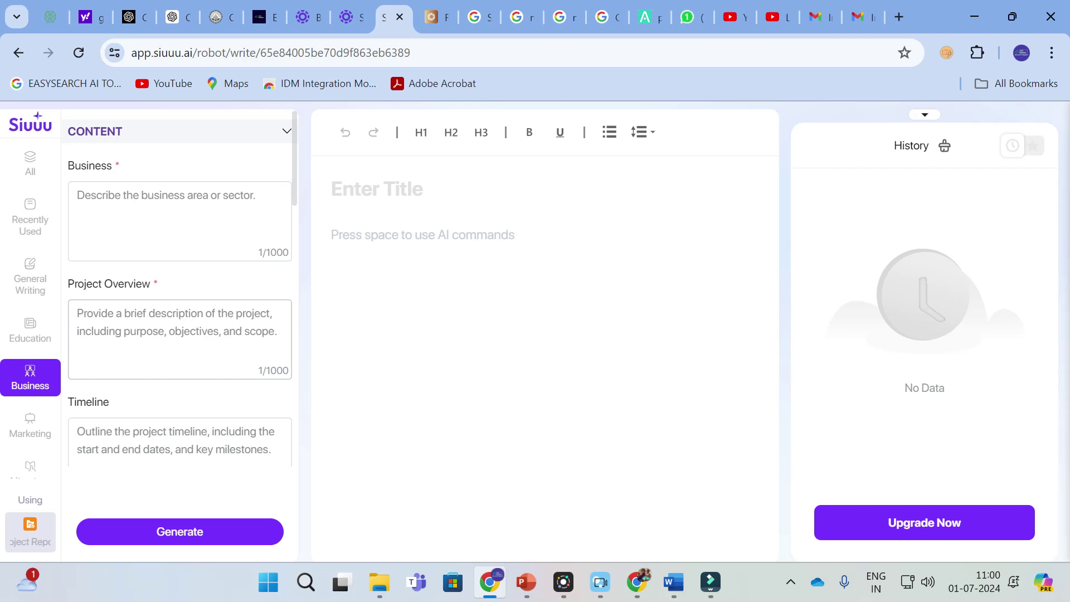
# Return to the AI Writing overview and browse the whole template list down to OKR
pyautogui.click(19, 52)
pyautogui.scroll(-3, 632, 383)
pyautogui.scroll(3, 632, 383)
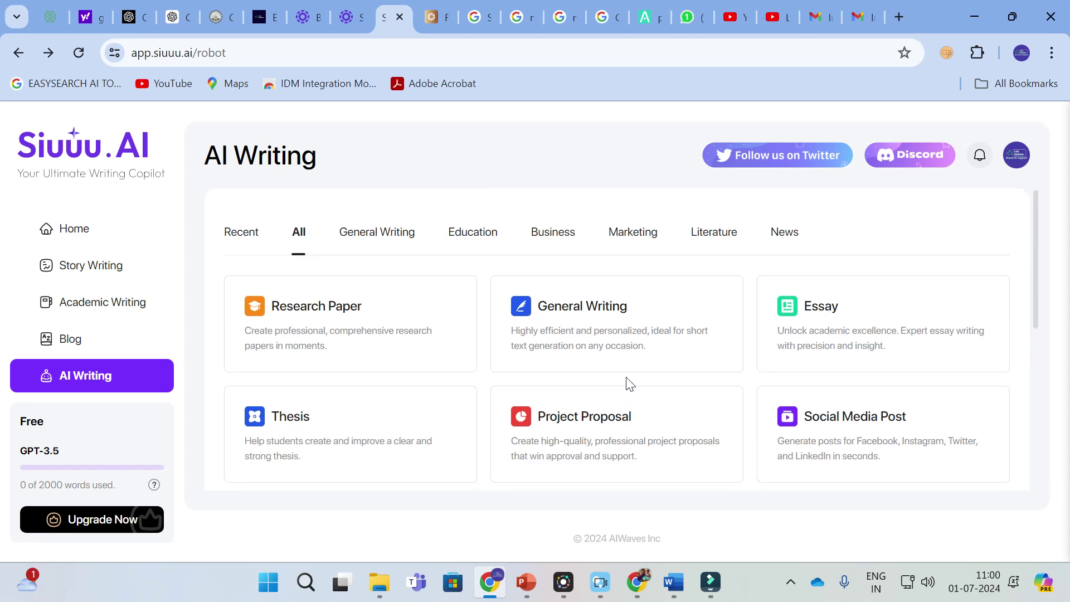
pyautogui.scroll(-3, 629, 384)
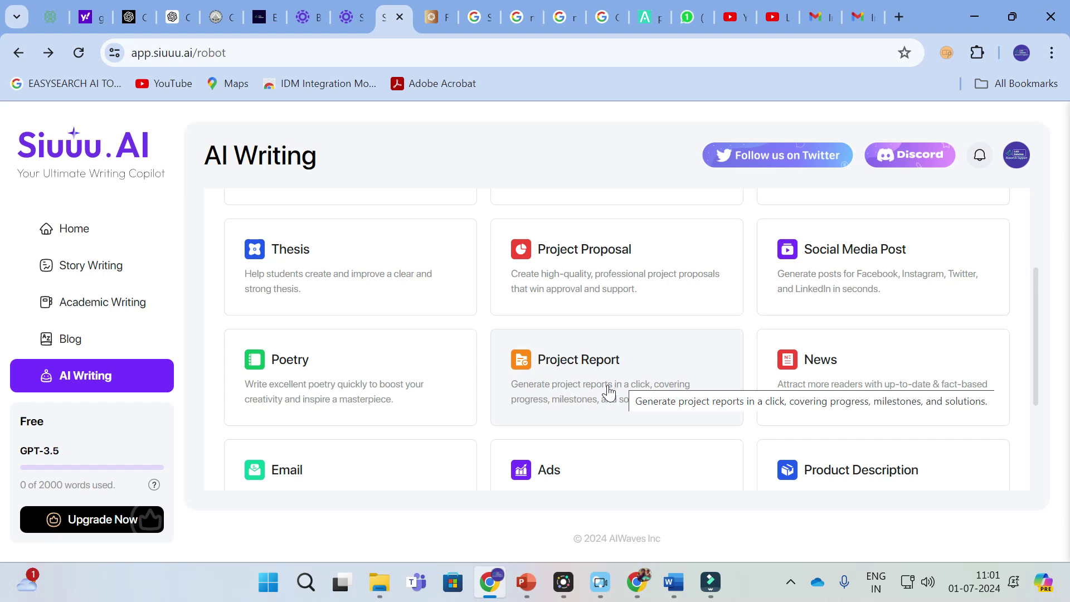
pyautogui.scroll(-3, 566, 341)
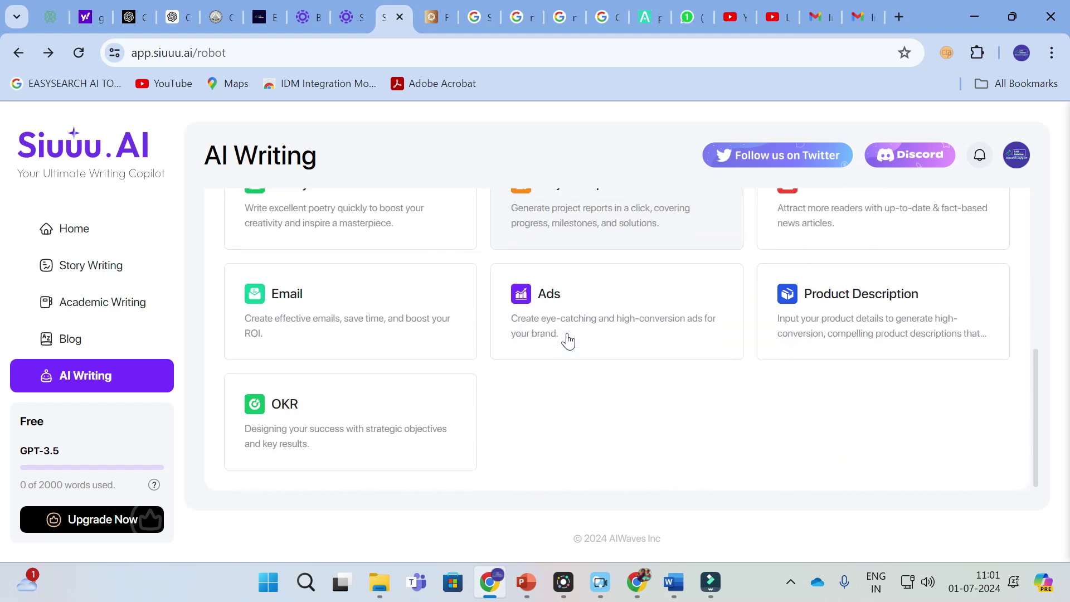